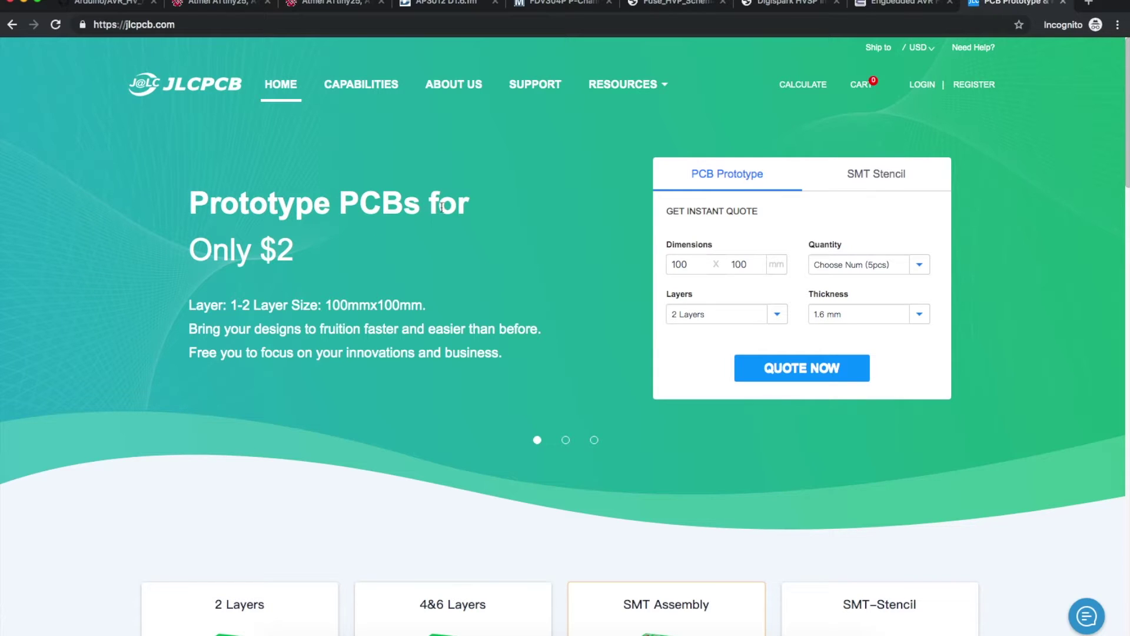
- Start a JLCPCB quote for a 2-layer prototype PCB, then return to the home-page tab
{"action": "scroll", "coordinate": [291, 260], "scroll_direction": "down", "scroll_amount": 5}
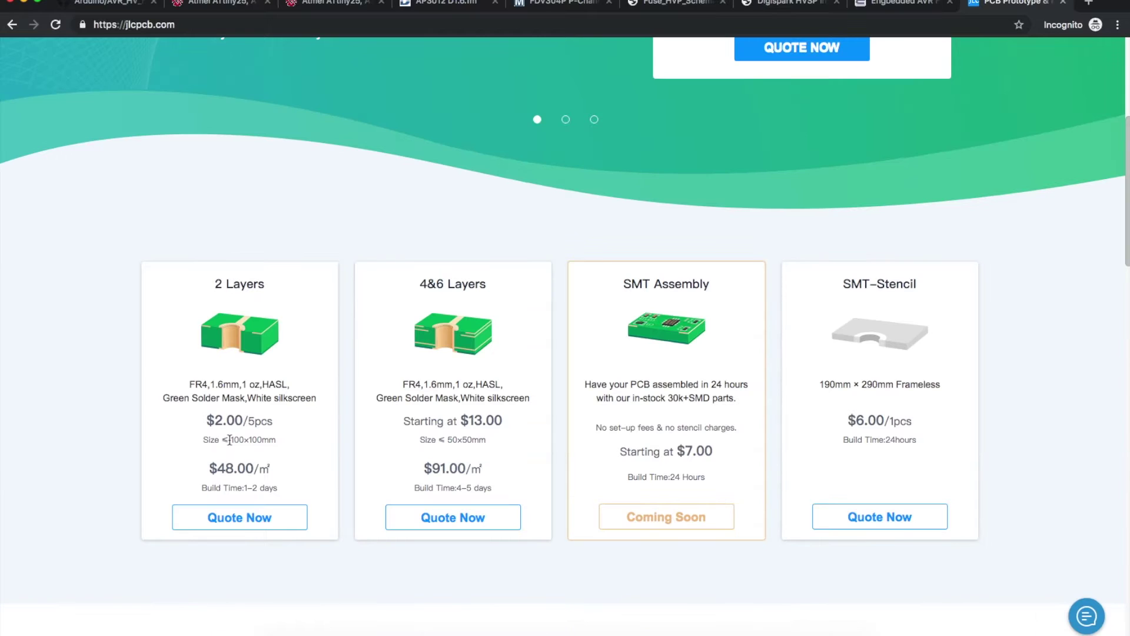
{"action": "left_click", "coordinate": [248, 517]}
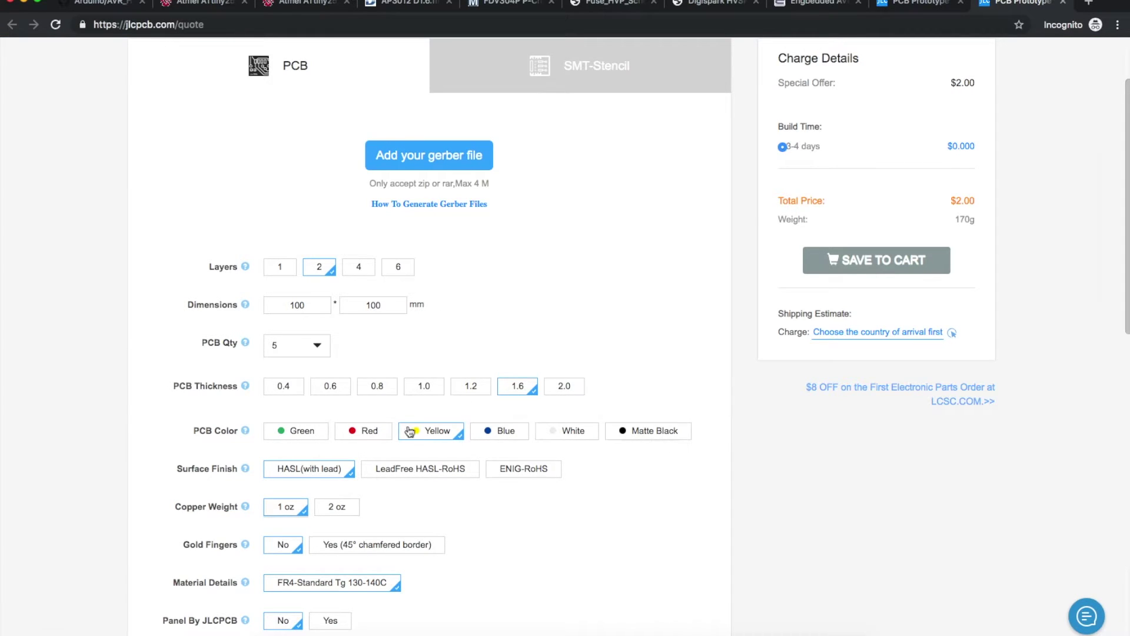
{"action": "key", "text": "ctrl+shift+Tab"}
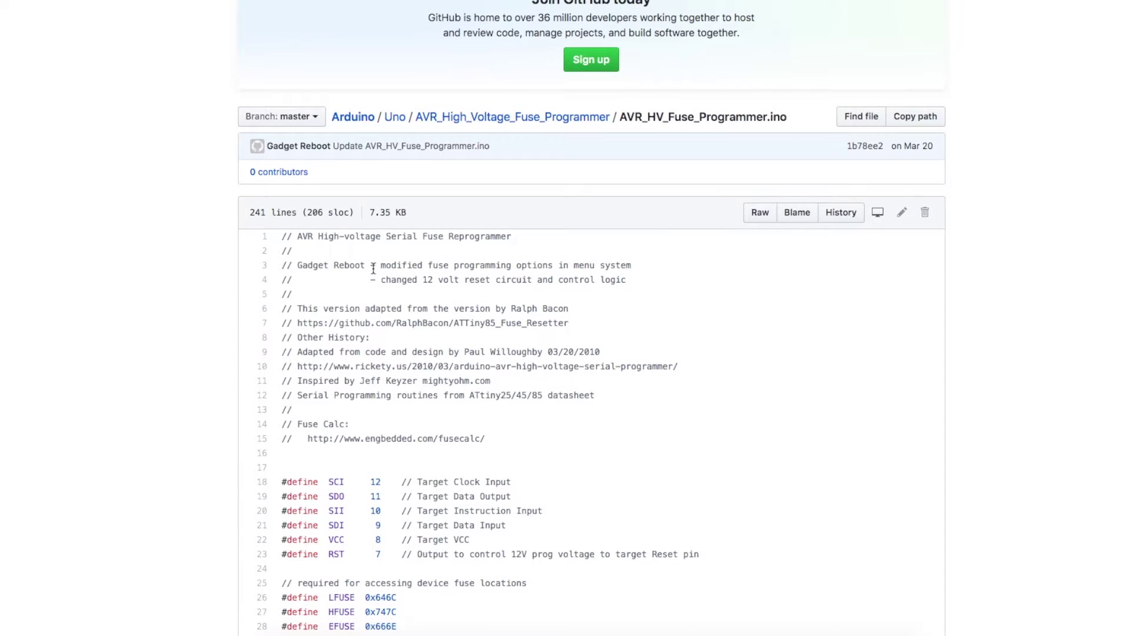
- Highlight the .ino comment lines 6–7 and 8–10 that credit earlier versions and the original repository
{"action": "scroll", "coordinate": [373, 268], "scroll_direction": "down", "scroll_amount": 3}
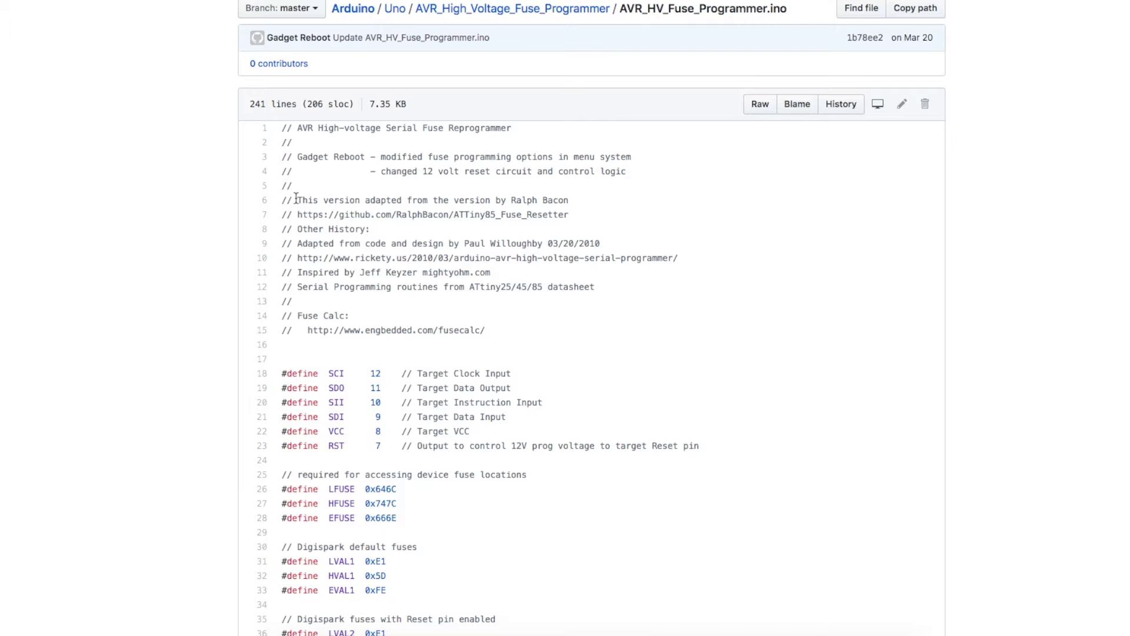
{"action": "left_click_drag", "start_coordinate": [296, 197], "coordinate": [510, 202]}
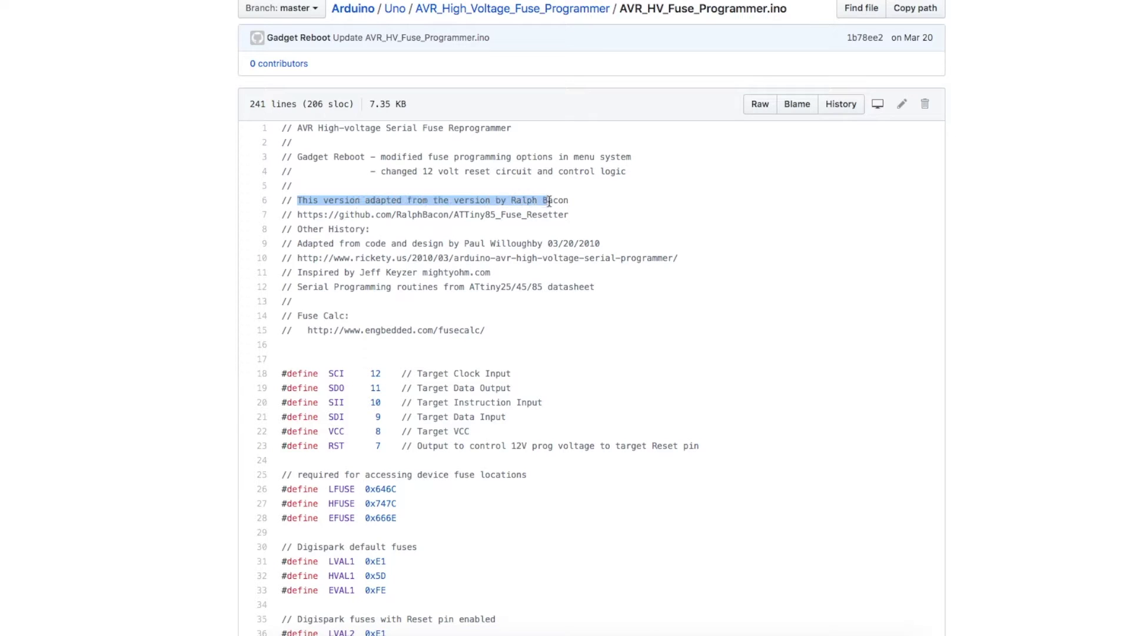
{"action": "left_click_drag", "start_coordinate": [570, 206], "coordinate": [570, 218]}
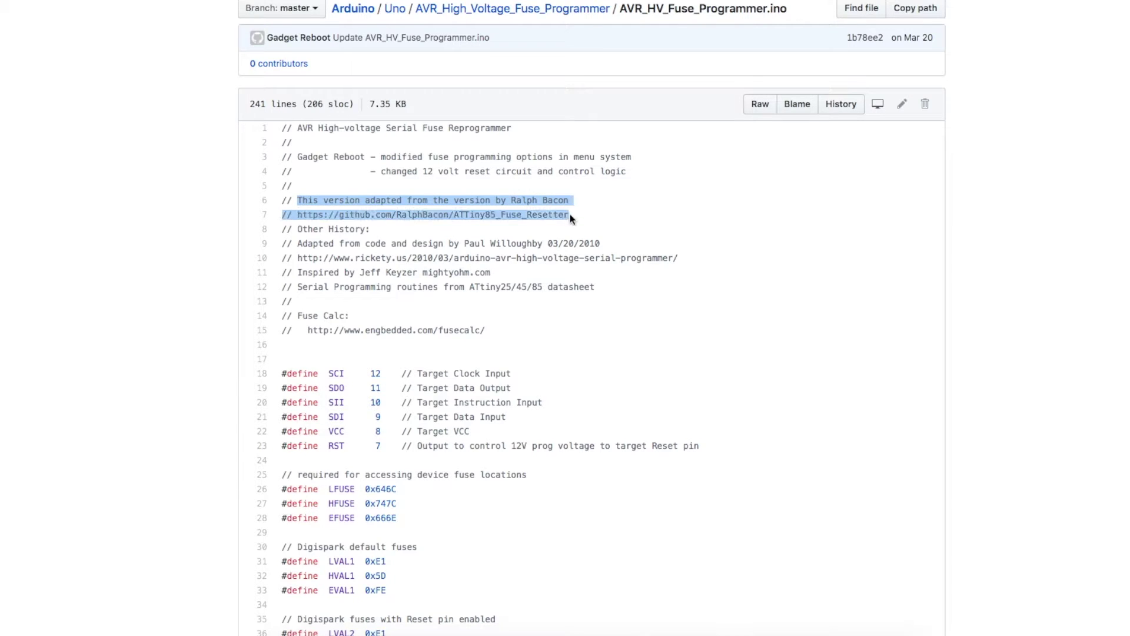
{"action": "left_click", "coordinate": [304, 228]}
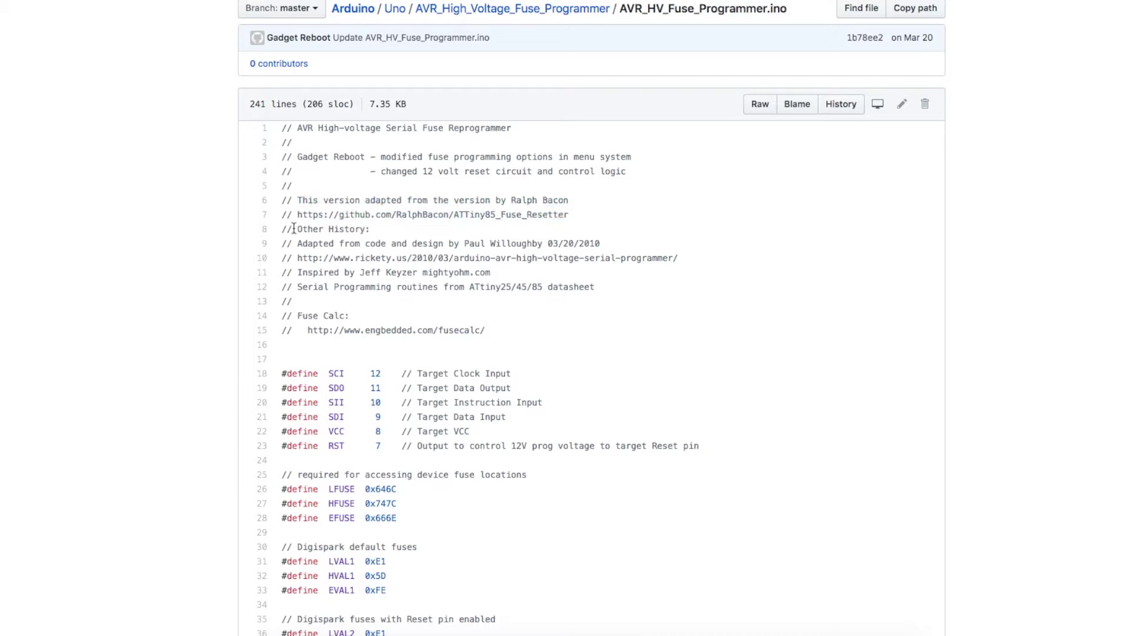
{"action": "left_click_drag", "start_coordinate": [294, 228], "coordinate": [686, 292]}
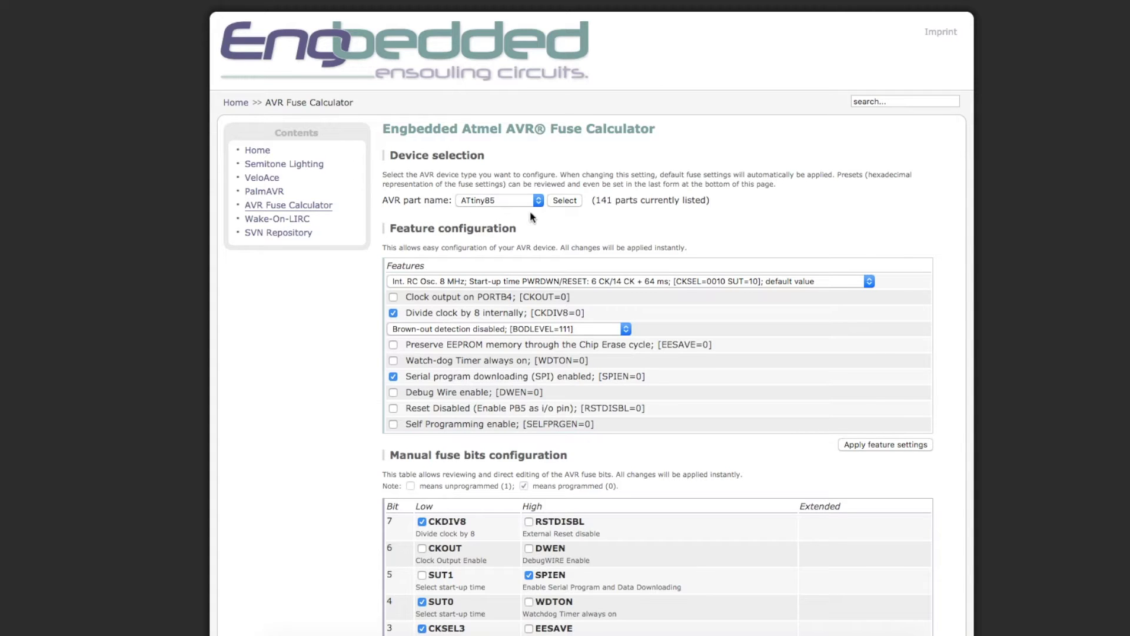
- In the manual fuse bits, tick RSTDISBL and untick SPIEN so the high fuse becomes 0x7F
{"action": "scroll", "coordinate": [623, 221], "scroll_direction": "down", "scroll_amount": 5}
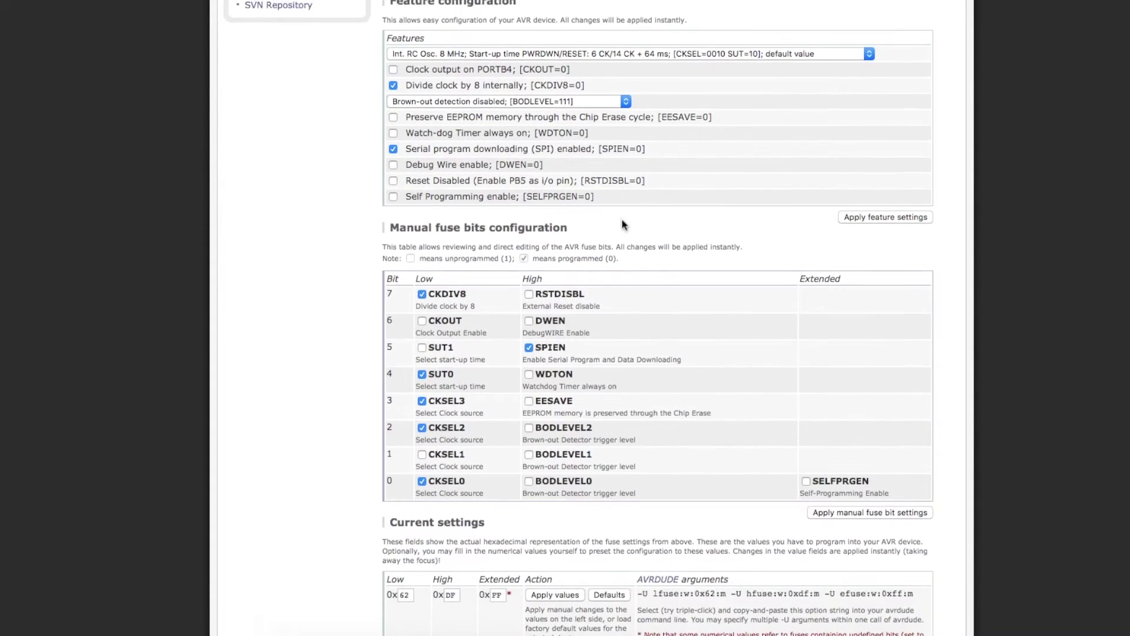
{"action": "scroll", "coordinate": [623, 223], "scroll_direction": "down", "scroll_amount": 2}
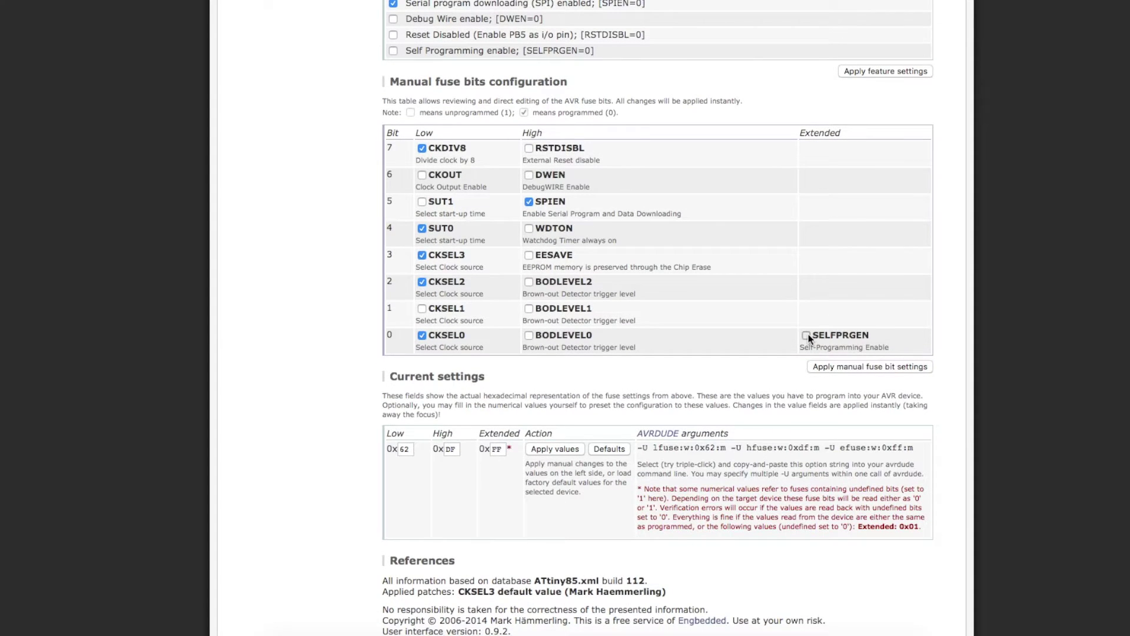
{"action": "left_click", "coordinate": [529, 149]}
{"action": "left_click", "coordinate": [528, 202]}
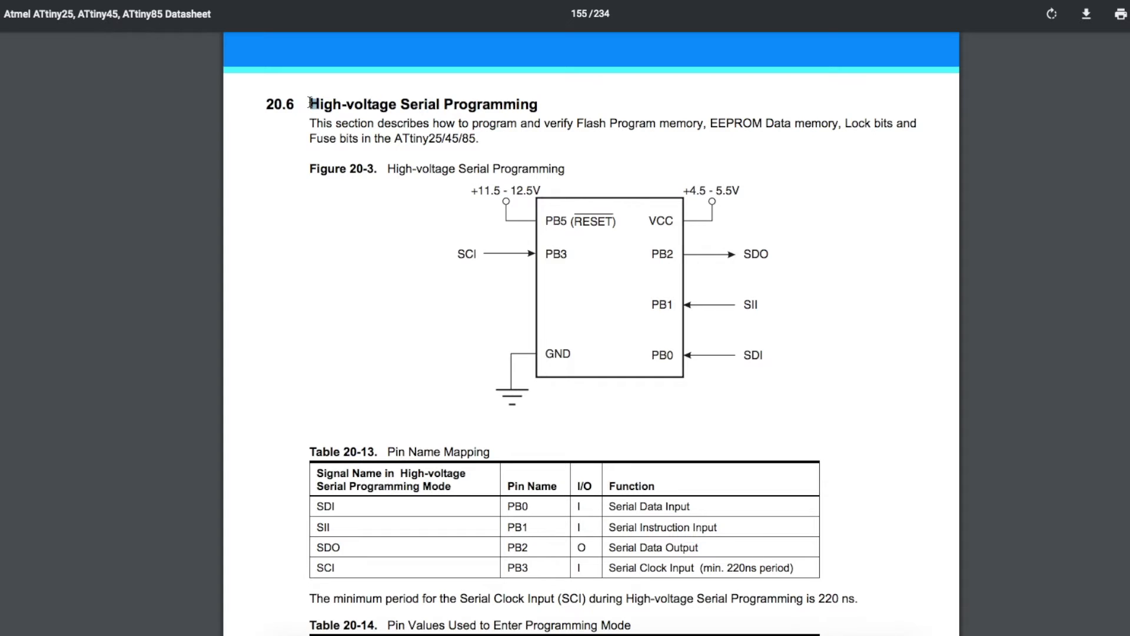
- Highlight the section 20.6 High-voltage Serial Programming heading on page 155, then clear it
{"action": "left_click_drag", "start_coordinate": [315, 104], "coordinate": [533, 105]}
{"action": "left_click", "coordinate": [604, 210]}
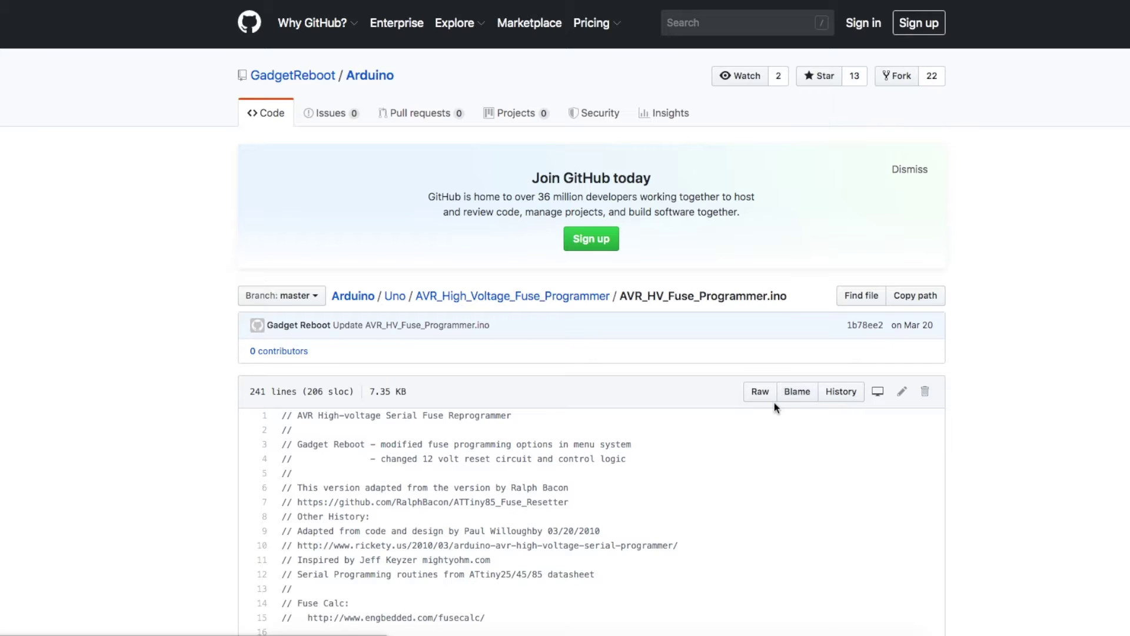
- Scroll to the sketch's #define block and highlight the target pin definitions on lines 18–23
{"action": "scroll", "coordinate": [517, 440], "scroll_direction": "down", "scroll_amount": 2}
{"action": "scroll", "coordinate": [517, 440], "scroll_direction": "down", "scroll_amount": 10}
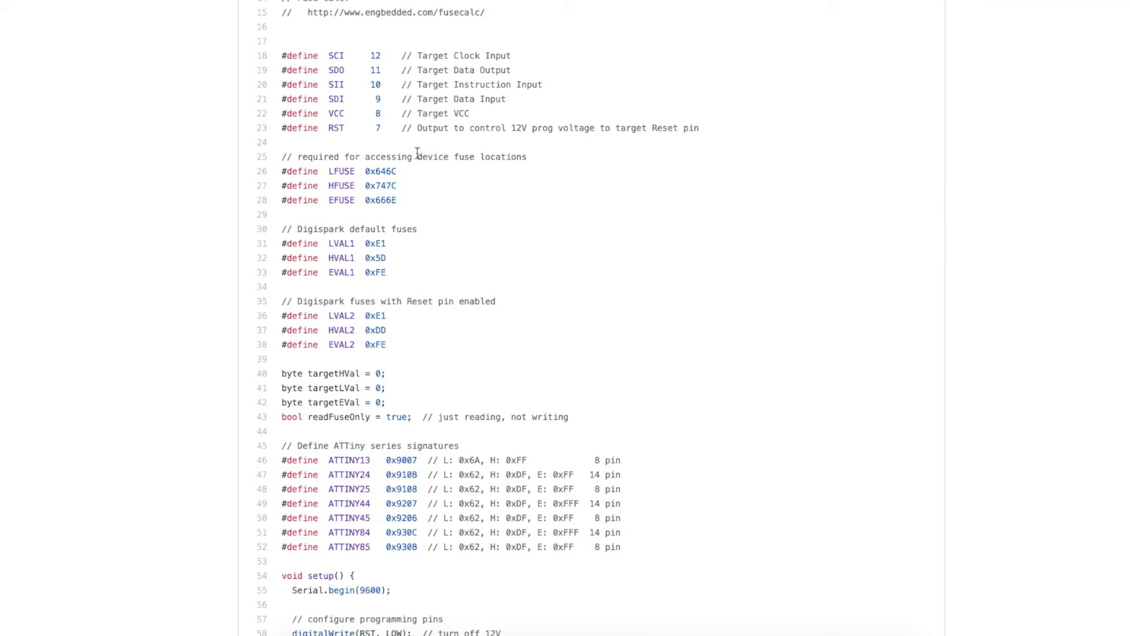
{"action": "left_click_drag", "start_coordinate": [328, 174], "coordinate": [400, 206]}
{"action": "left_click_drag", "start_coordinate": [701, 128], "coordinate": [417, 109]}
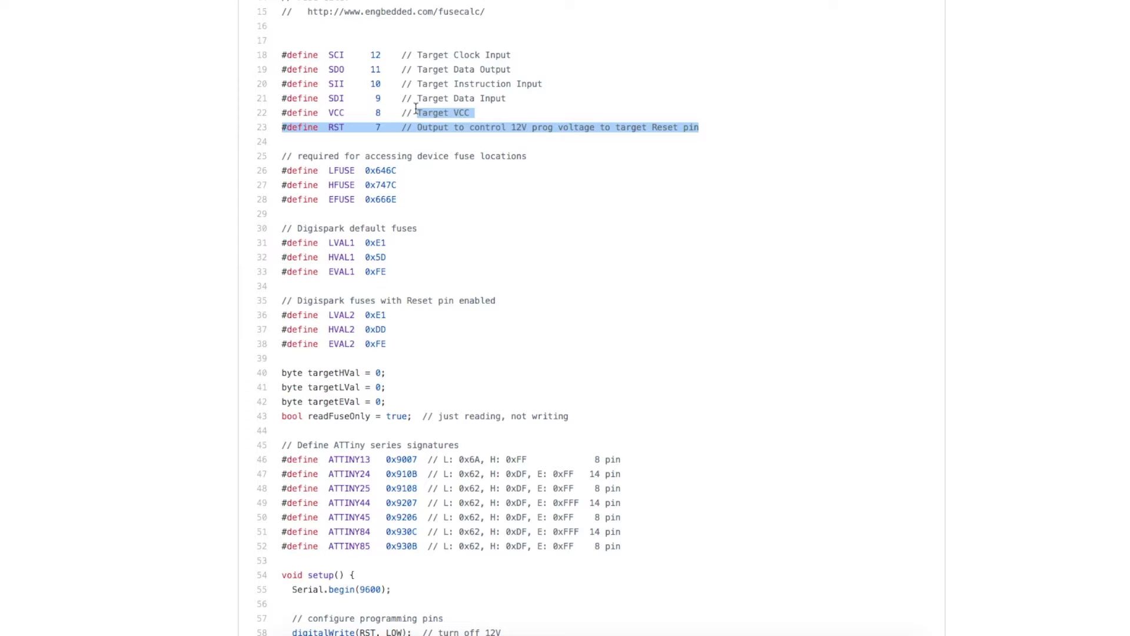
{"action": "left_click_drag", "start_coordinate": [417, 110], "coordinate": [297, 58]}
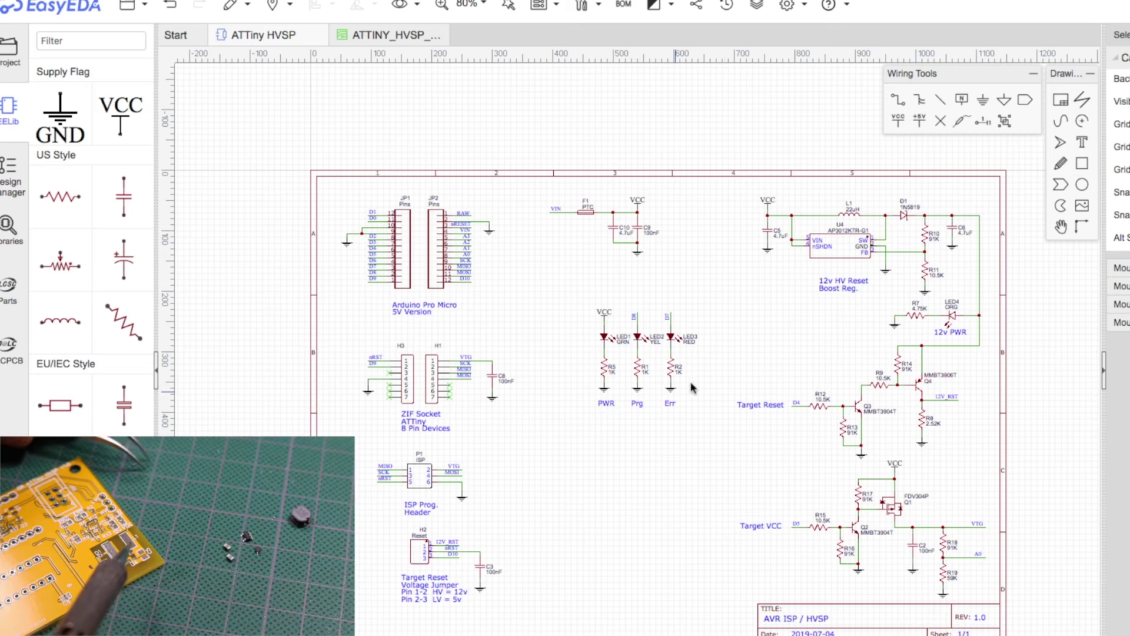
- Open the schematic-to-PCB conversion options from the top toolbar
{"action": "left_click", "coordinate": [546, 6]}
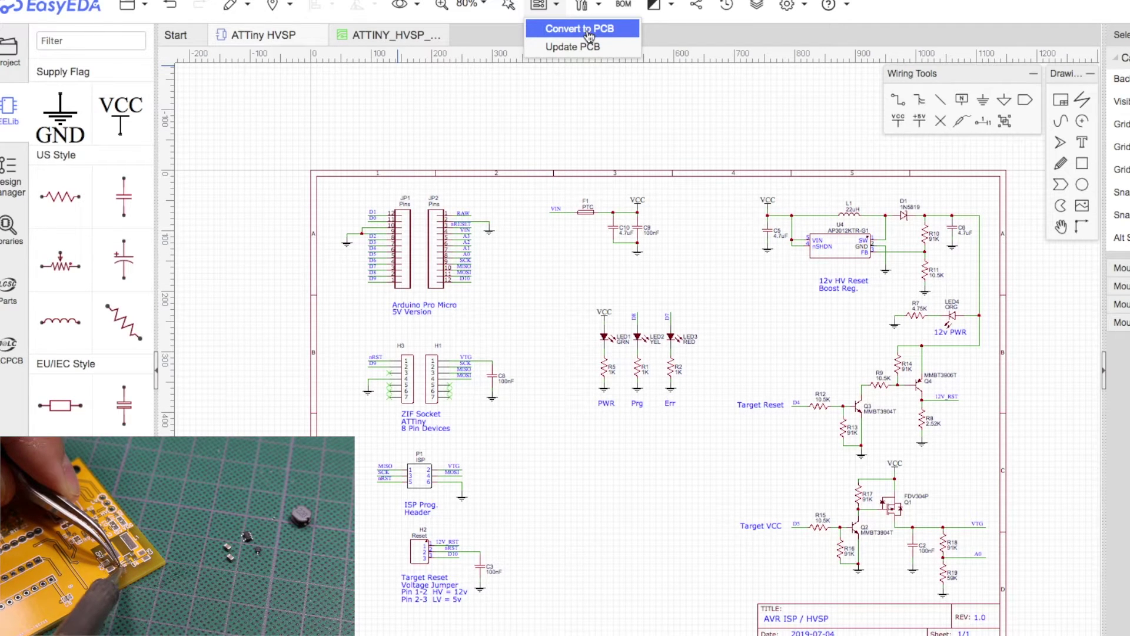
{"action": "left_click", "coordinate": [393, 37]}
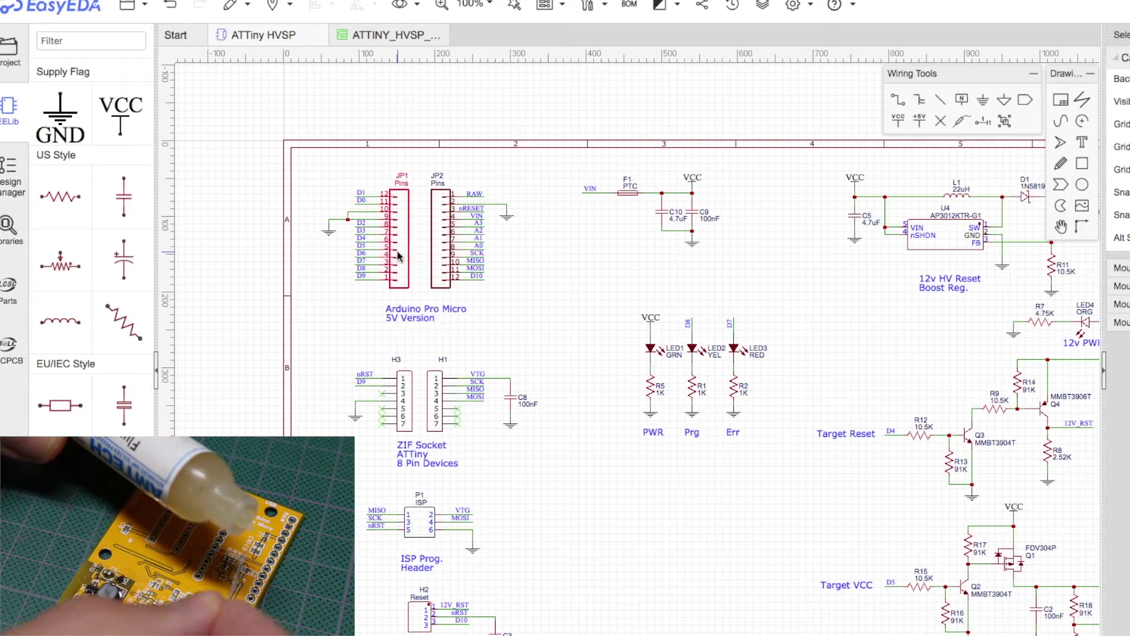
{"action": "scroll", "coordinate": [536, 369], "scroll_direction": "down", "scroll_amount": 1}
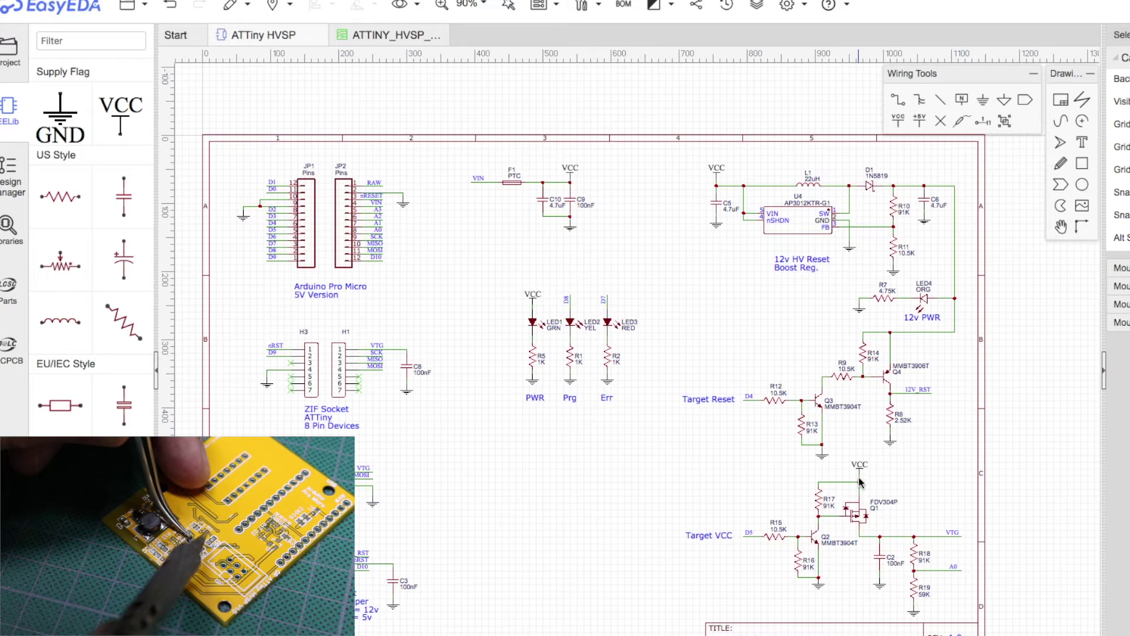
{"action": "scroll", "coordinate": [861, 486], "scroll_direction": "up", "scroll_amount": 2}
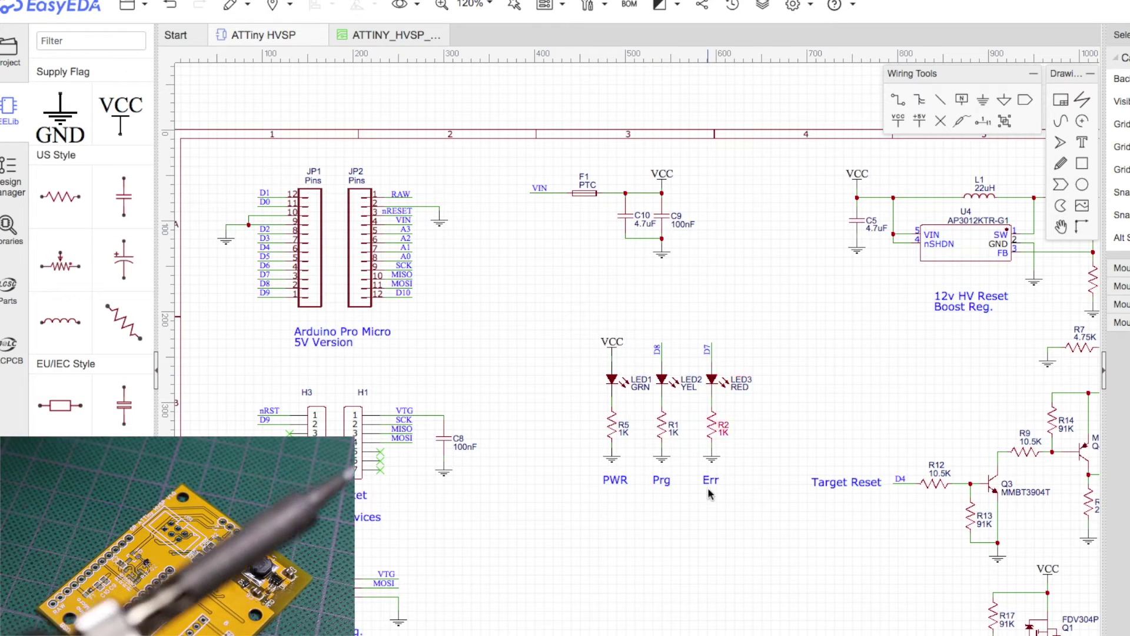
{"action": "scroll", "coordinate": [948, 201], "scroll_direction": "right", "scroll_amount": 5}
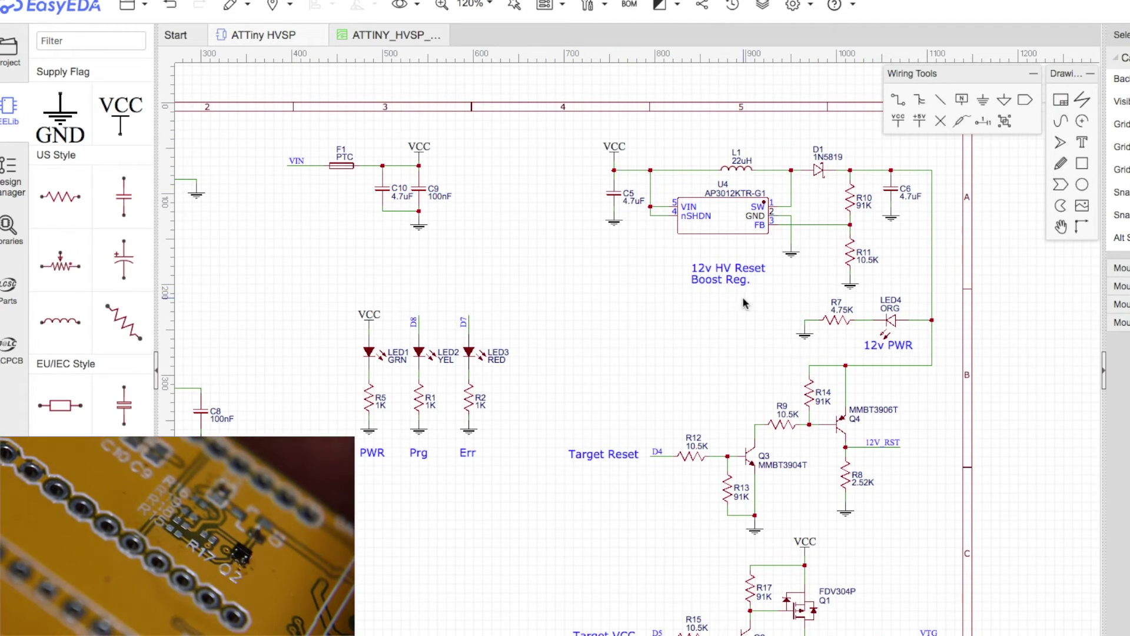
{"action": "key", "text": "super+Tab"}
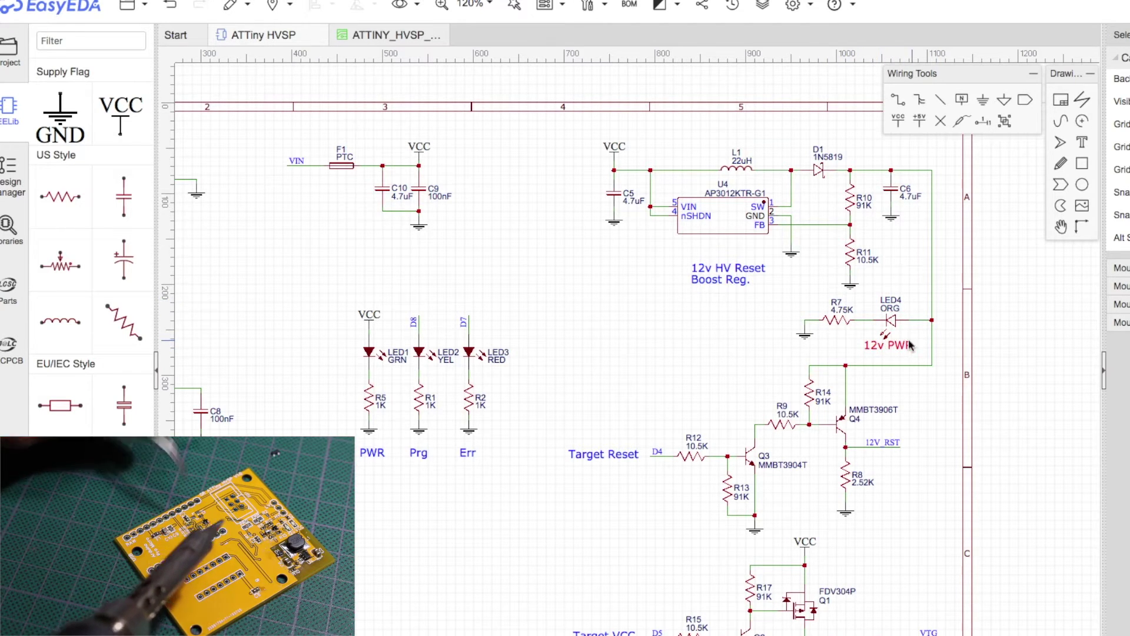
- Scroll through the FDV304P P-channel FET datasheet PDF
{"action": "scroll", "coordinate": [890, 354], "scroll_direction": "down", "scroll_amount": 5}
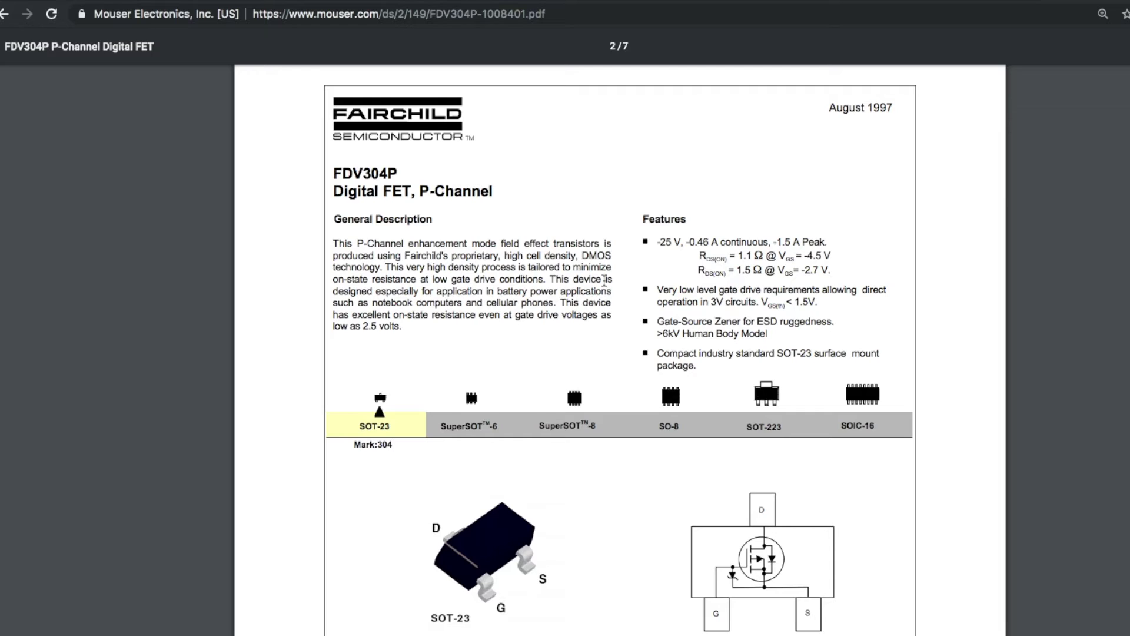
{"action": "scroll", "coordinate": [694, 455], "scroll_direction": "down", "scroll_amount": 3}
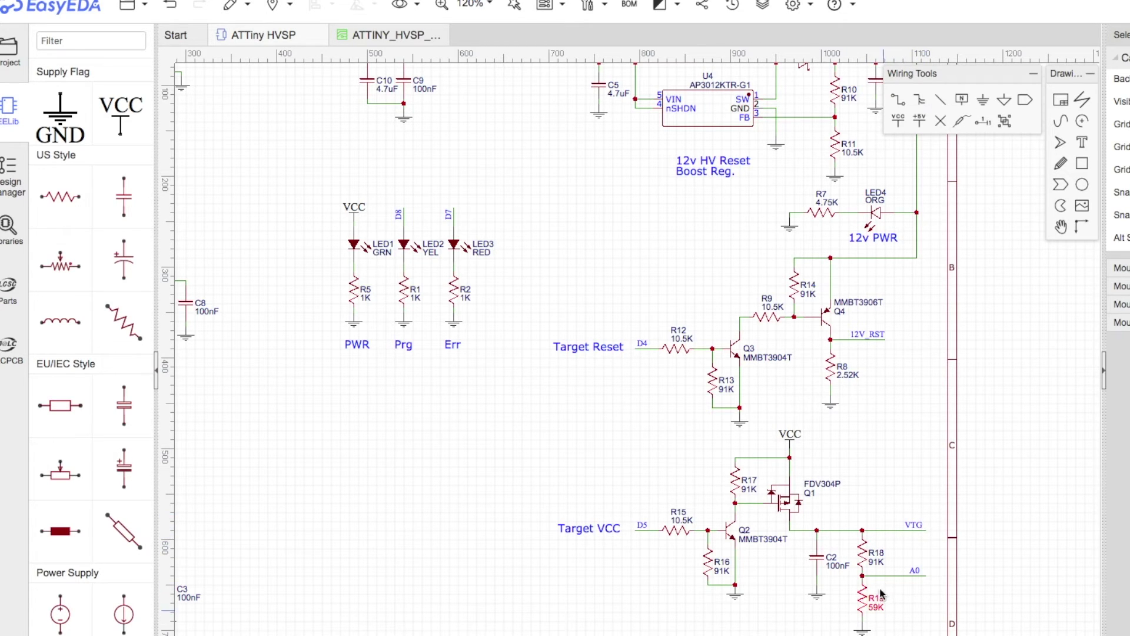
- Zoom the schematic out from 120% to 100% to fit the whole sheet
{"action": "scroll", "coordinate": [934, 570], "scroll_direction": "down", "scroll_amount": 1}
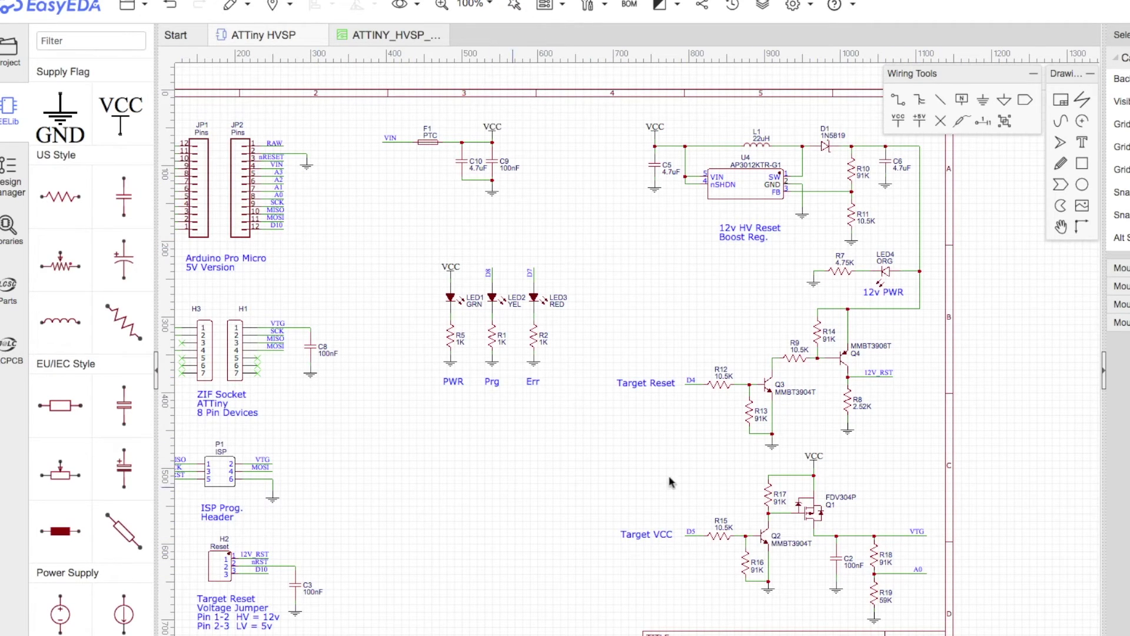
- Select transistor Q4 to show its attributes: MMBT3906T, LCSC part C61615 from CJ
{"action": "scroll", "coordinate": [938, 627], "scroll_direction": "down", "scroll_amount": 1}
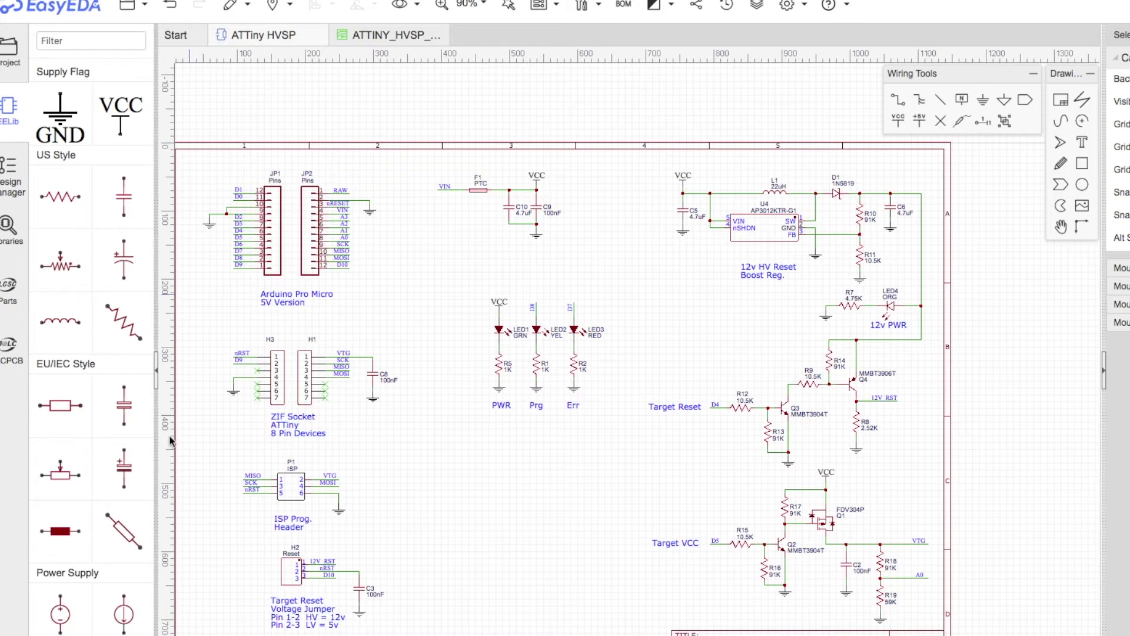
{"action": "scroll", "coordinate": [896, 457], "scroll_direction": "up", "scroll_amount": 1}
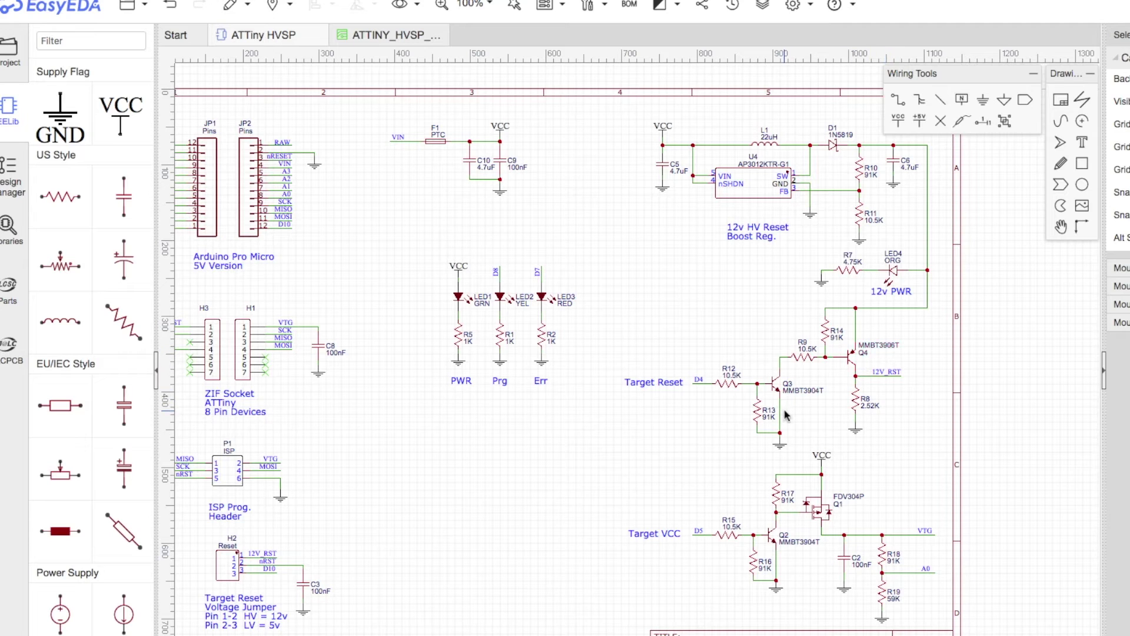
{"action": "left_click", "coordinate": [891, 354]}
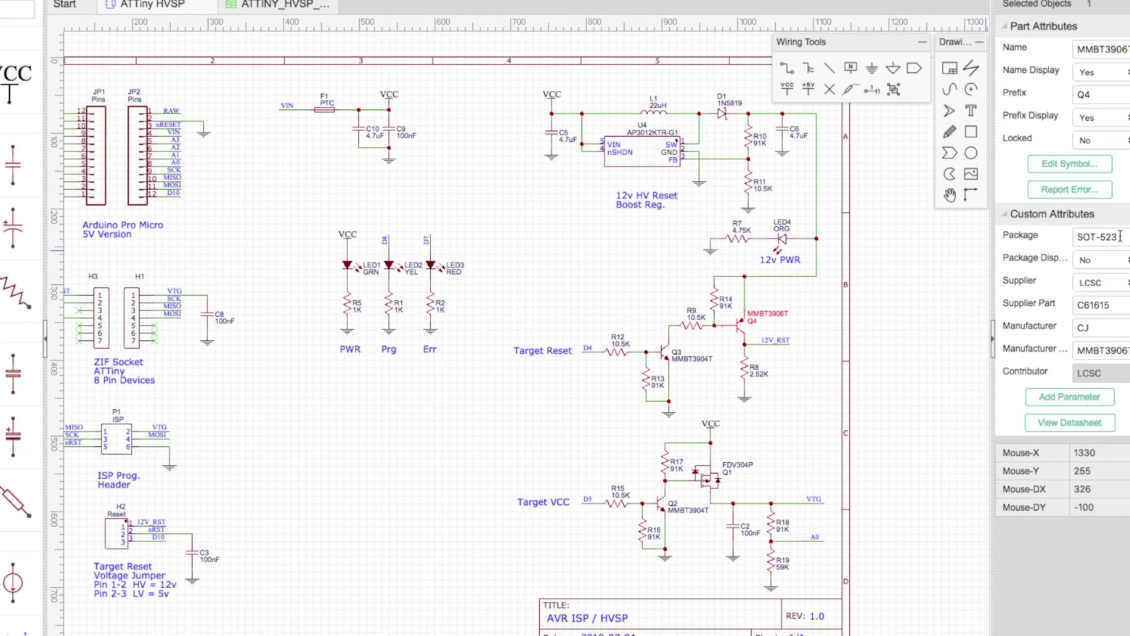
- Select MOSFET Q1 to show its attributes: FDV304P from Fairchild, LCSC part C10884
{"action": "left_click", "coordinate": [705, 482]}
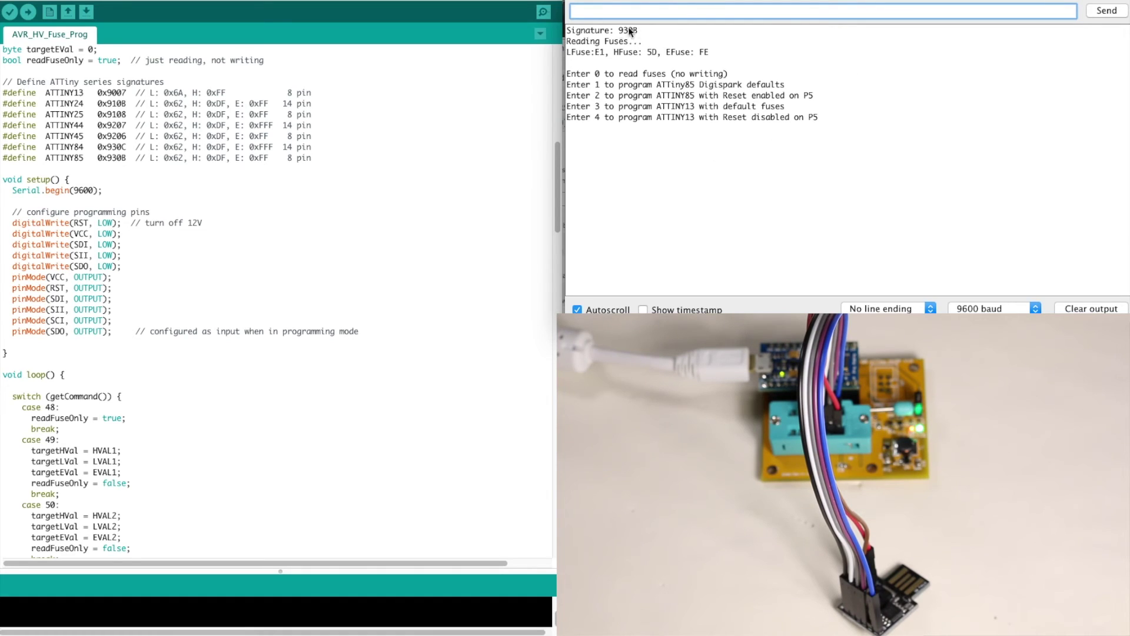
- Highlight the chip signature read by the programmer and the matching ATTINY85 #define in the sketch
{"action": "left_click_drag", "start_coordinate": [569, 31], "coordinate": [639, 34]}
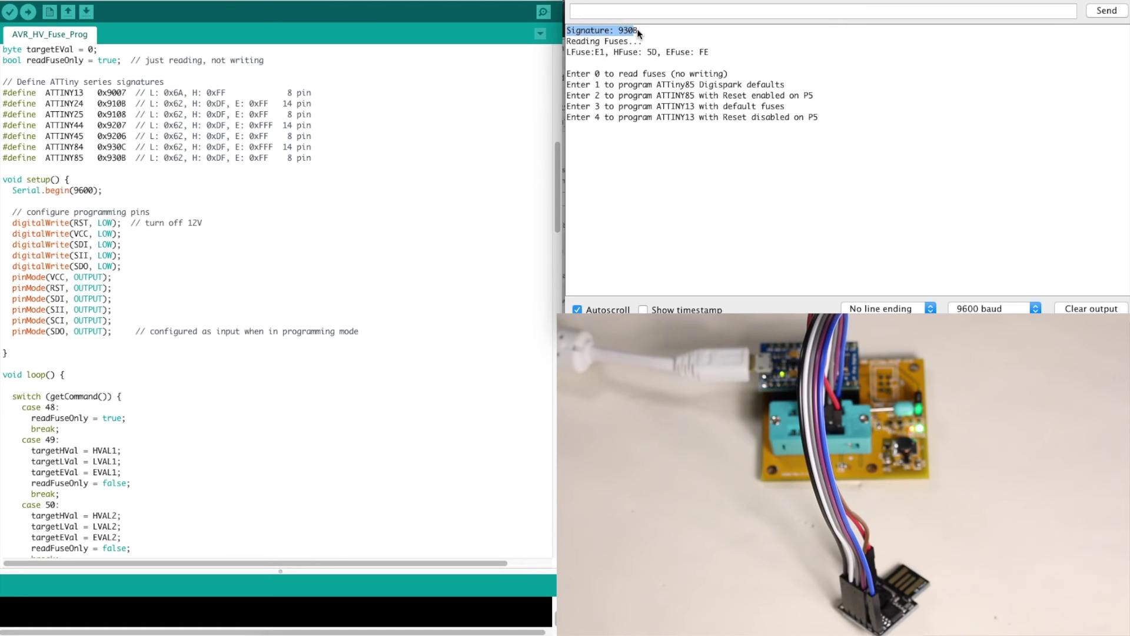
{"action": "left_click", "coordinate": [134, 161]}
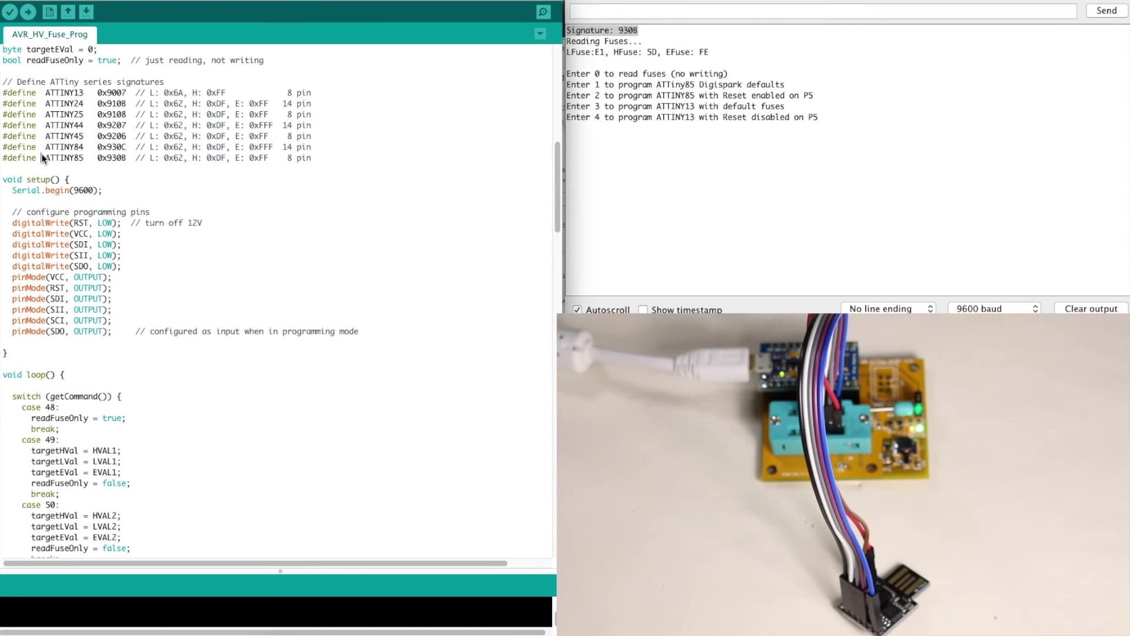
{"action": "left_click_drag", "start_coordinate": [107, 157], "coordinate": [127, 160]}
{"action": "left_click", "coordinate": [613, 39]}
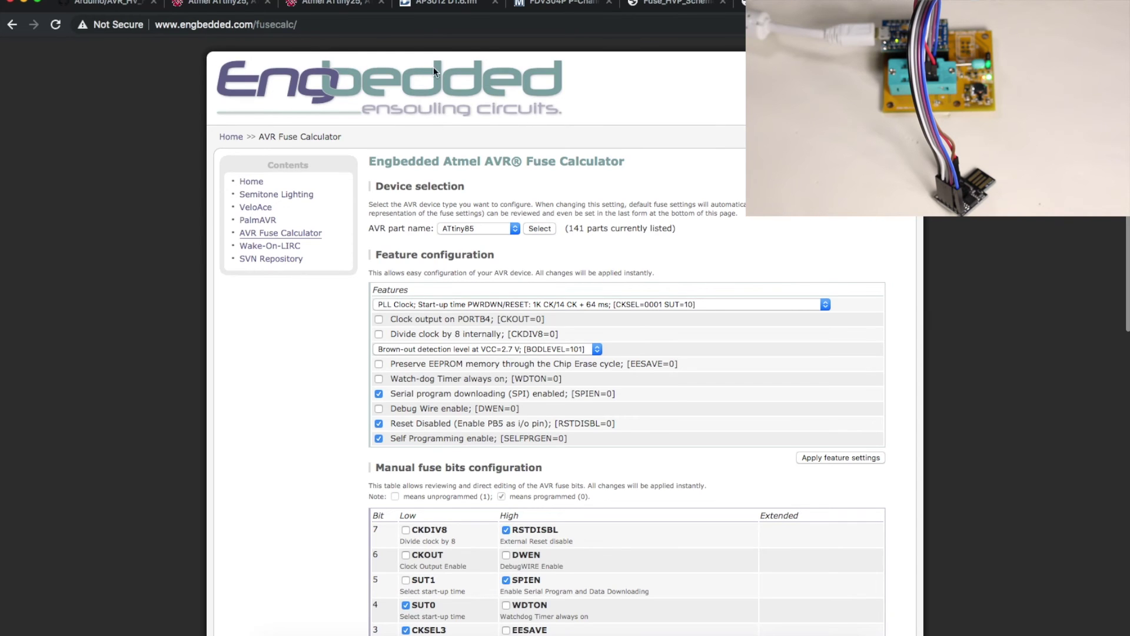
- Uncheck RSTDISBL in the High fuse column, changing the high fuse from 5D to DD
{"action": "scroll", "coordinate": [539, 187], "scroll_direction": "down", "scroll_amount": 5}
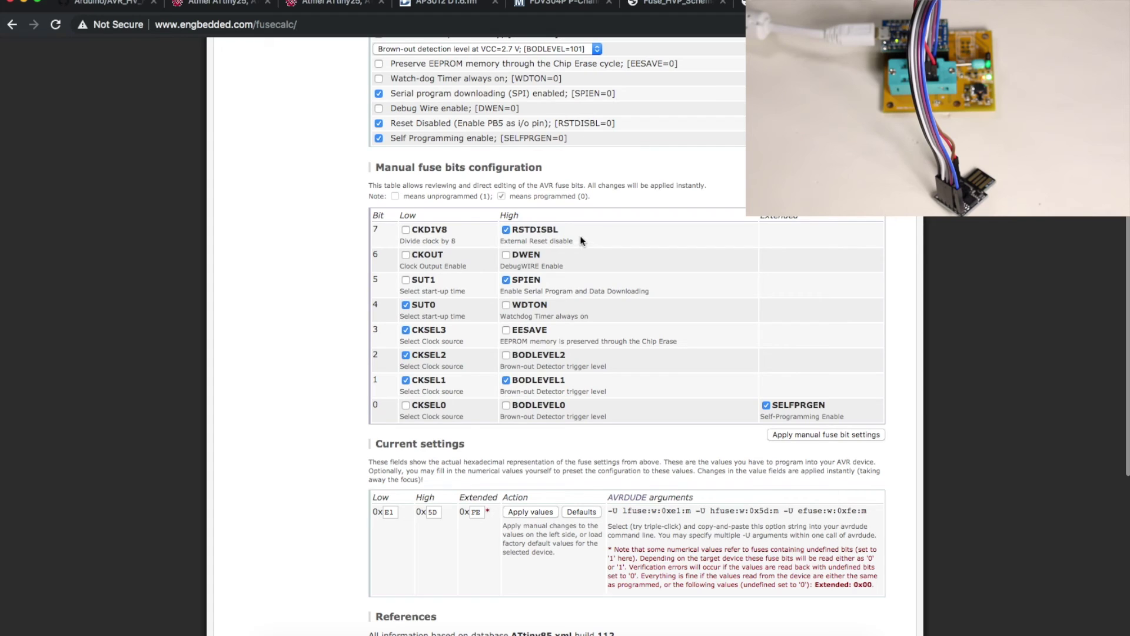
{"action": "left_click", "coordinate": [506, 230]}
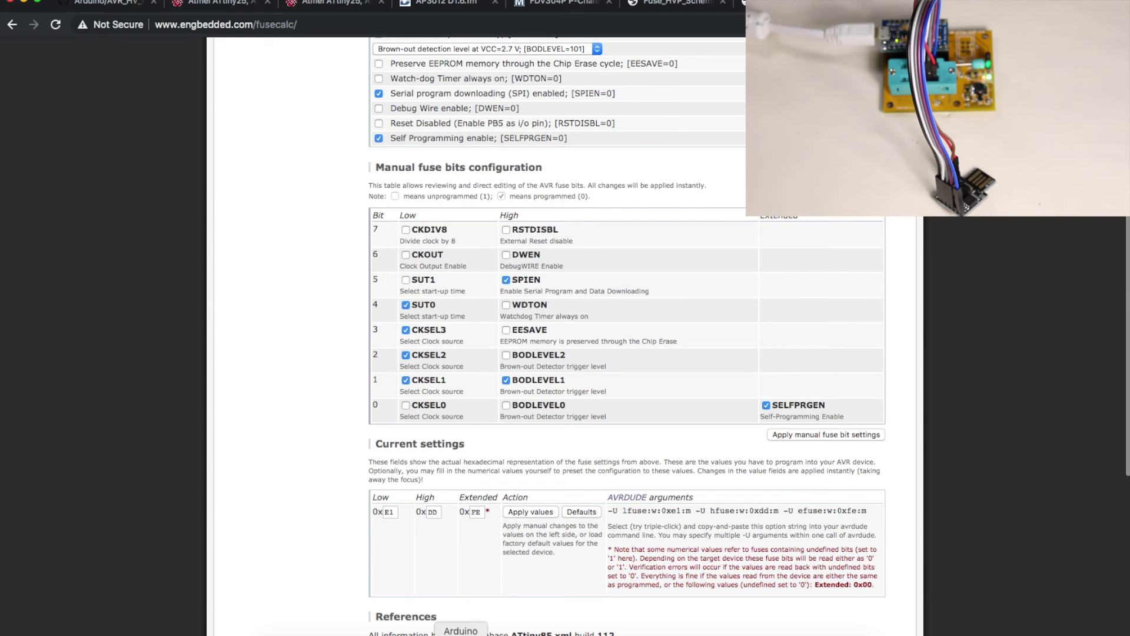
{"action": "left_click", "coordinate": [461, 631]}
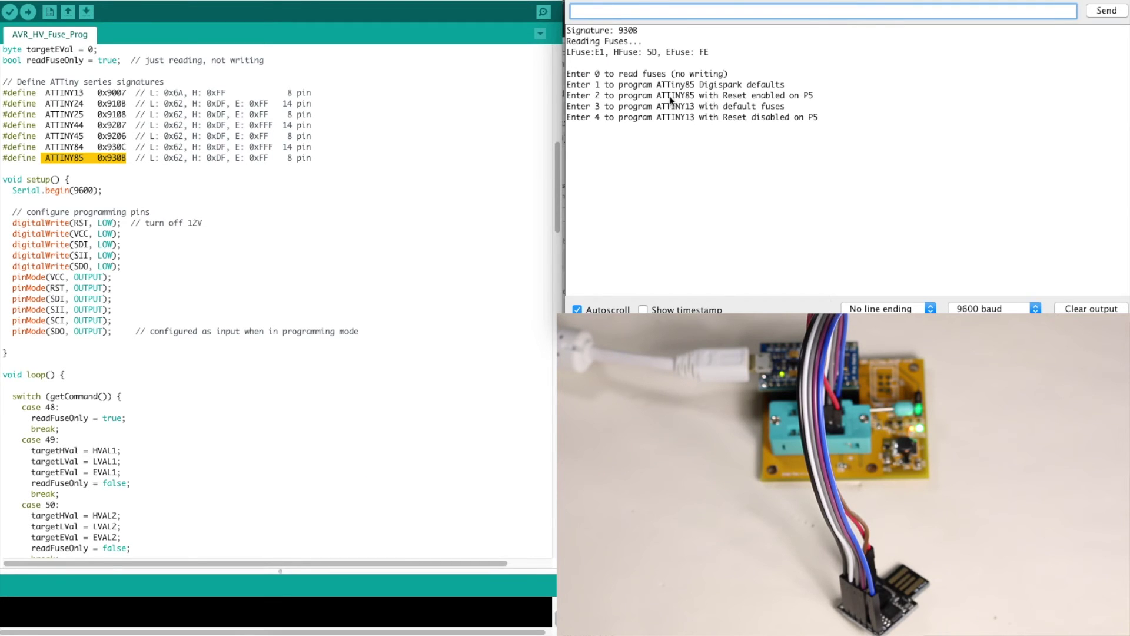
- Send 2 to program the ATtiny85 with reset enabled, then read fuses back showing HFuse DD
{"action": "left_click", "coordinate": [640, 93]}
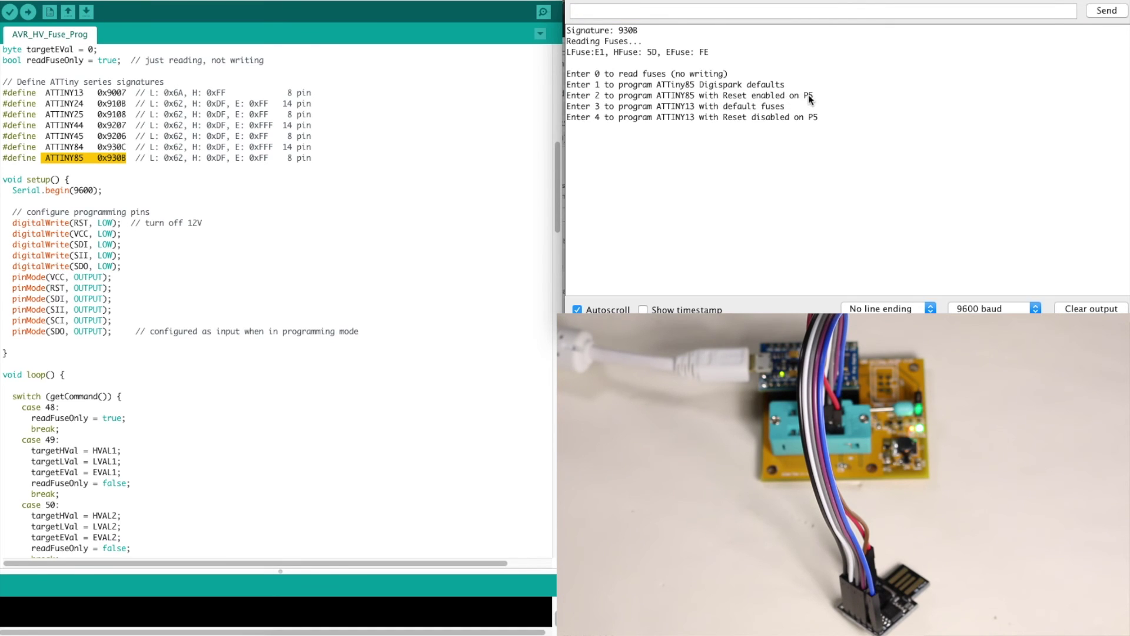
{"action": "type", "text": "2"}
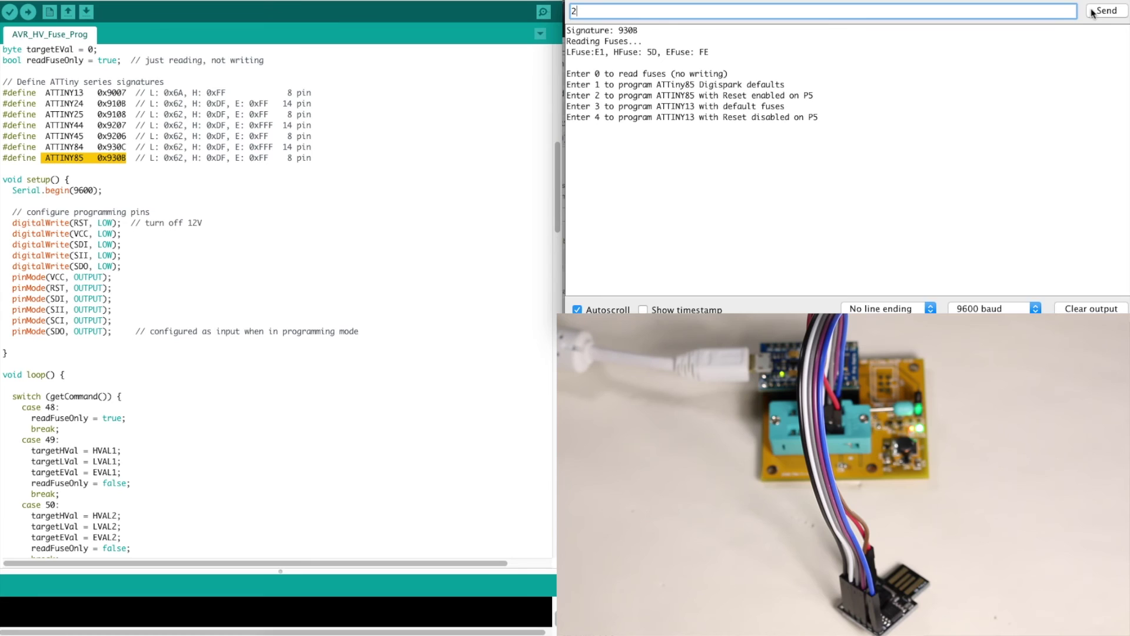
{"action": "left_click", "coordinate": [1104, 11]}
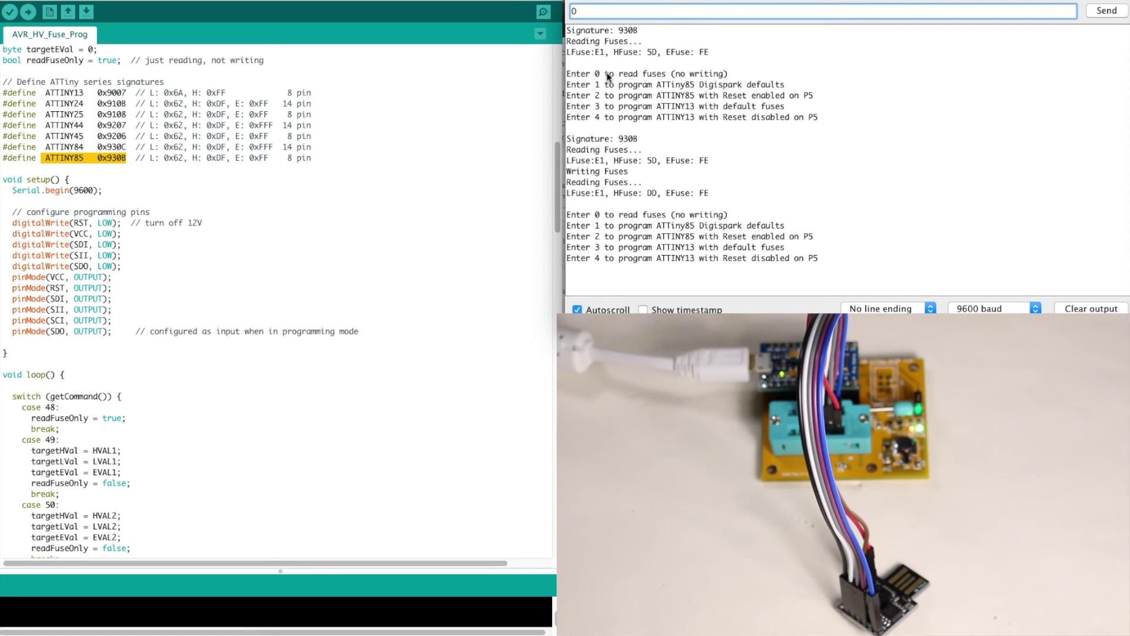
{"action": "key", "text": "Return"}
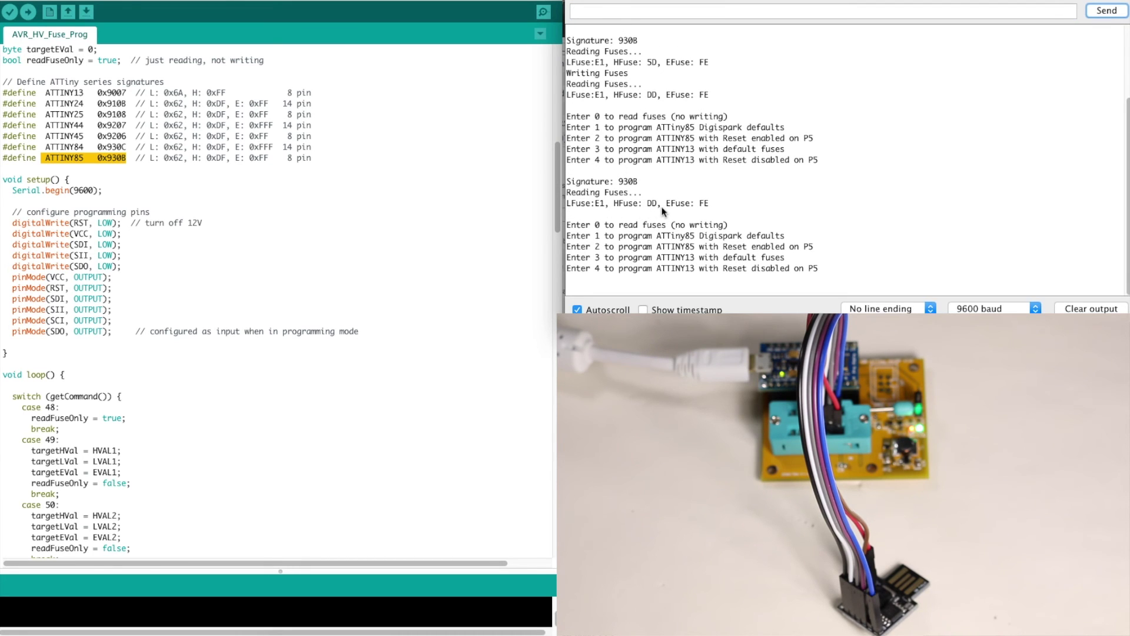
- Mark the ATTINY13 define and send 0, reading signature 9007, LFuse 6A, HFuse FF
{"action": "left_click", "coordinate": [84, 92]}
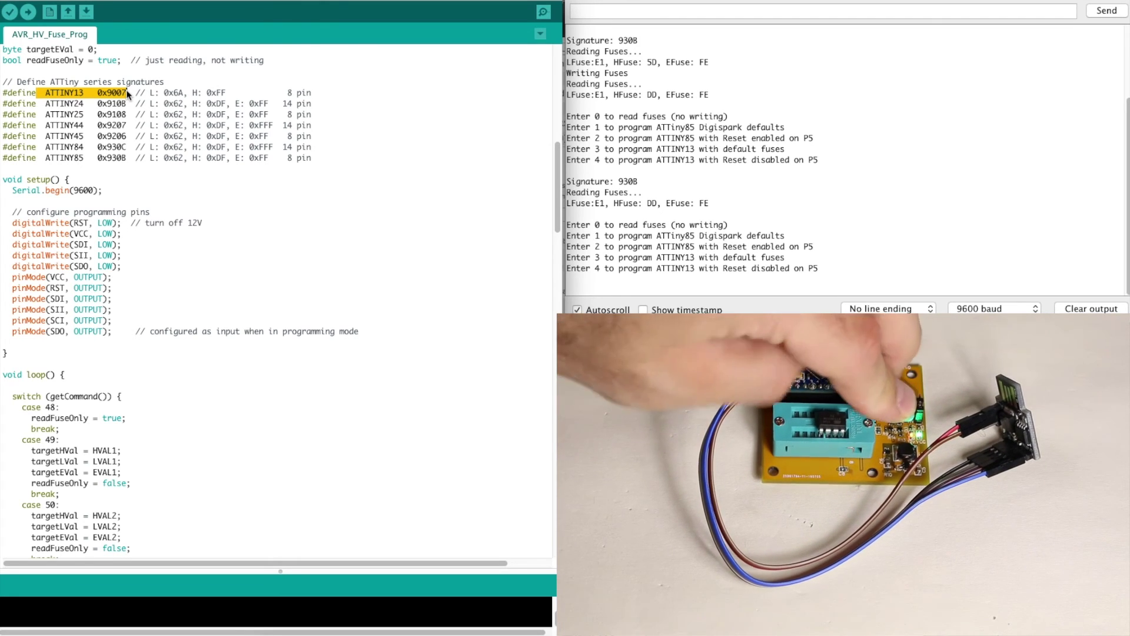
{"action": "left_click", "coordinate": [637, 188]}
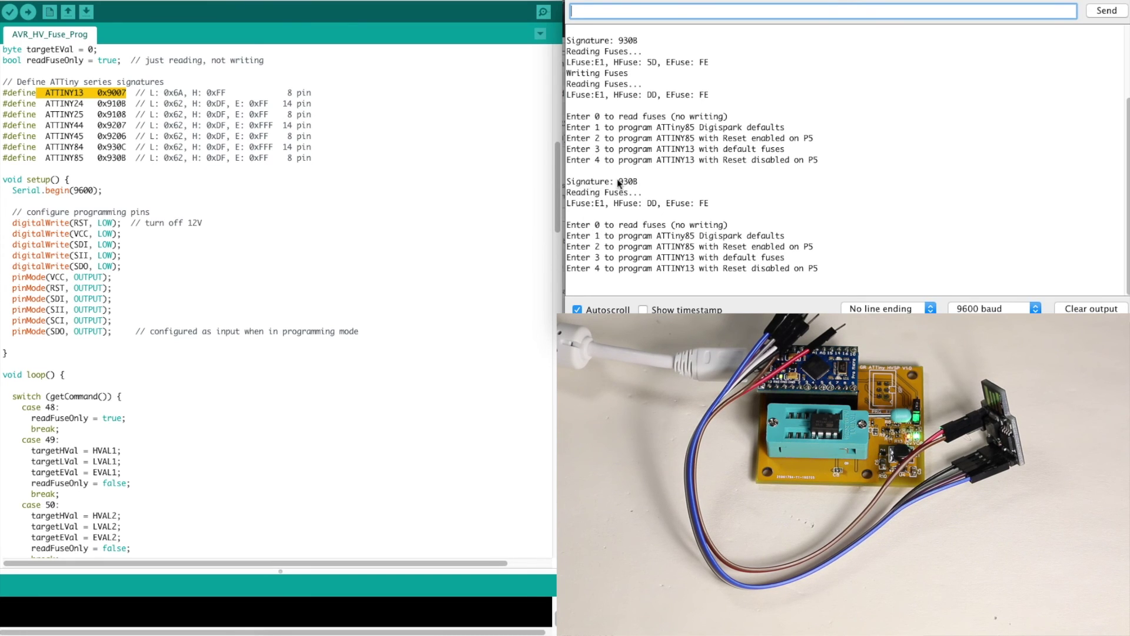
{"action": "left_click", "coordinate": [1107, 10]}
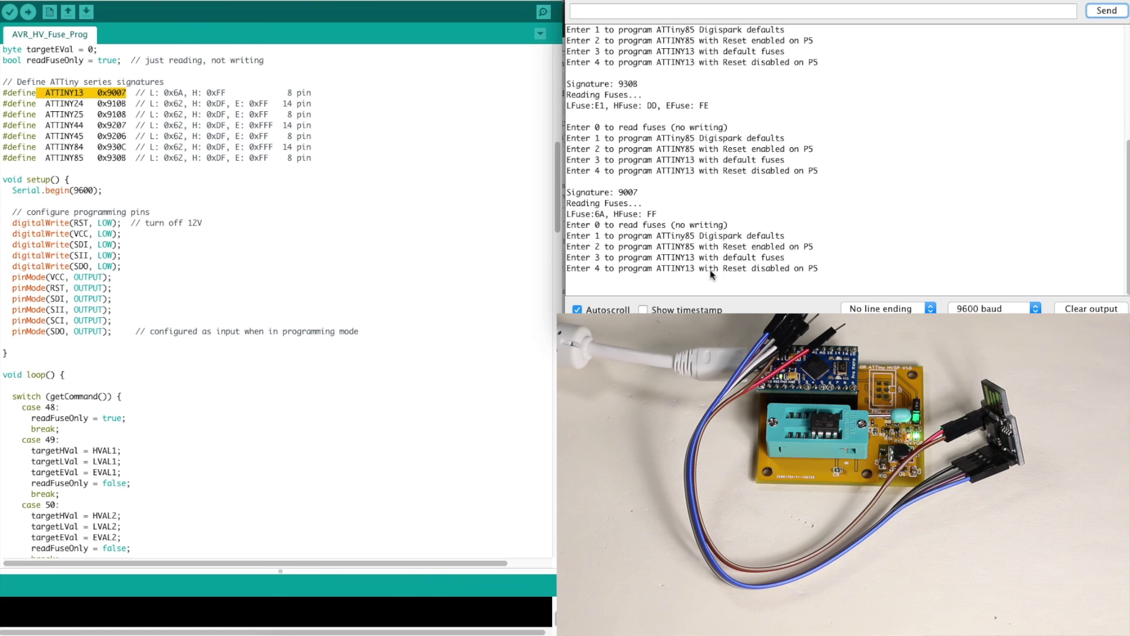
- Send 4 to disable ATtiny13 reset (HFuse FE), 3 to restore defaults, then 0 to read HFuse FF
{"action": "type", "text": "4"}
{"action": "key", "text": "Return"}
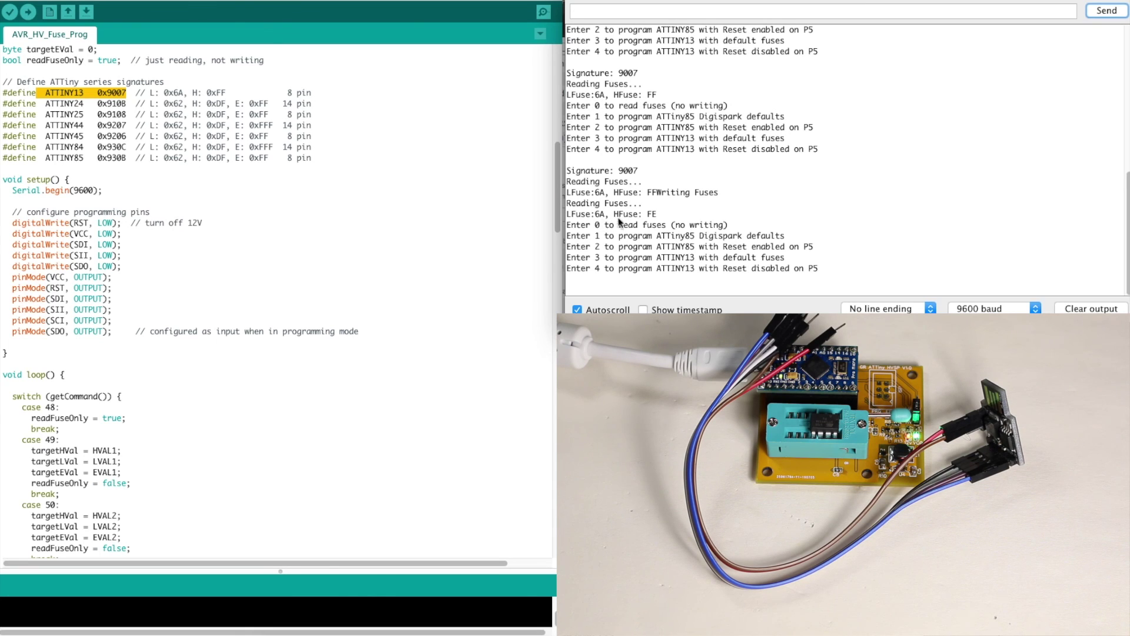
{"action": "left_click", "coordinate": [656, 11]}
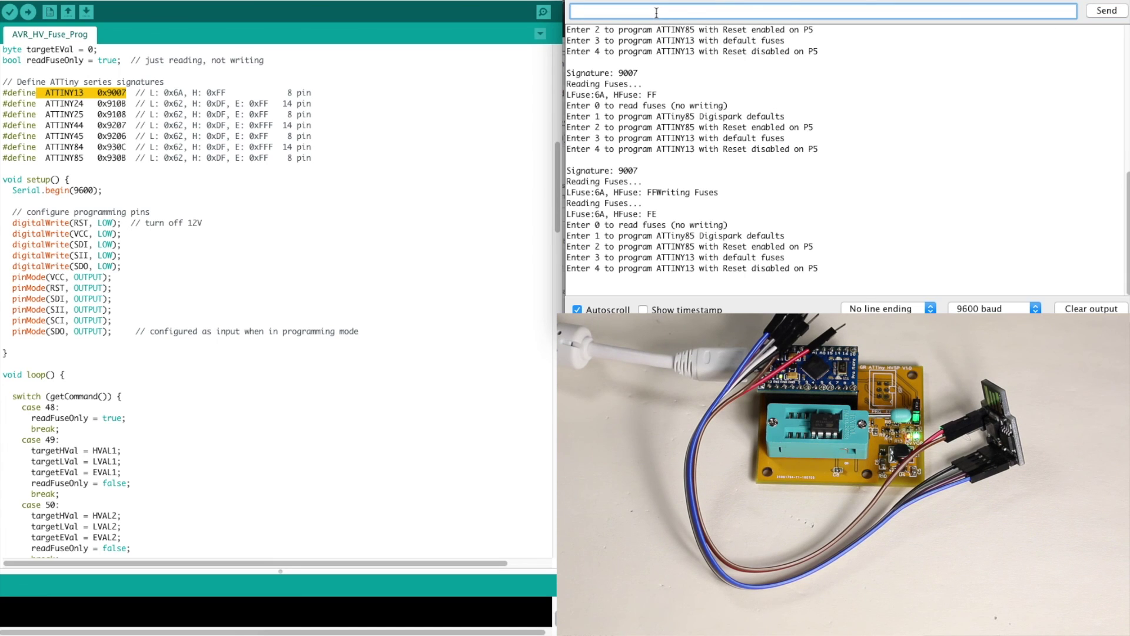
{"action": "left_click", "coordinate": [1098, 12]}
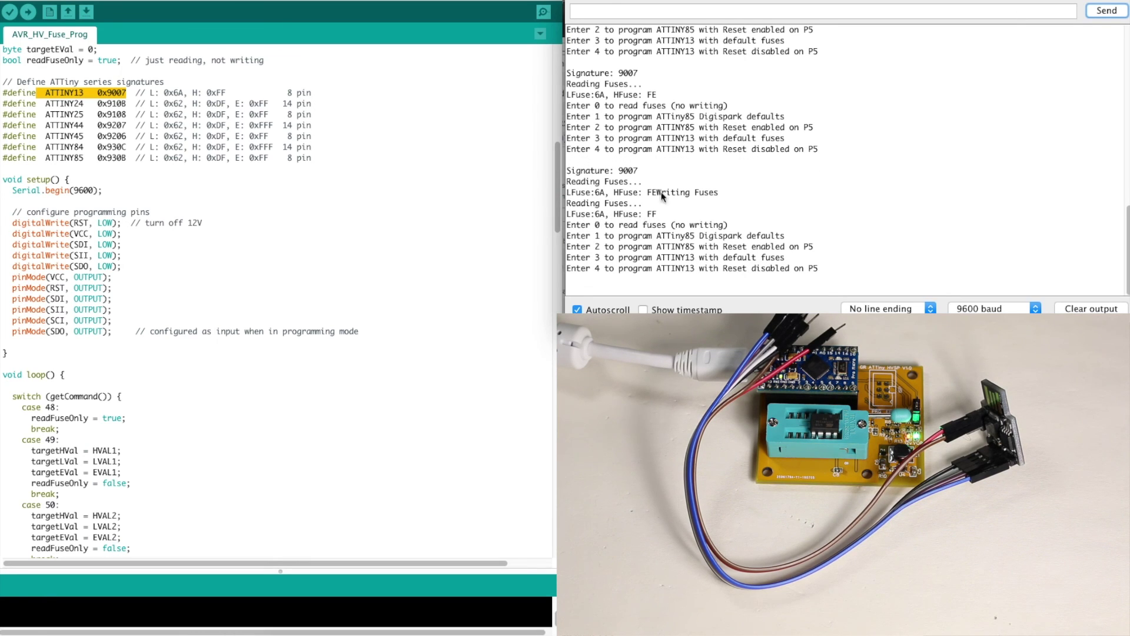
{"action": "type", "text": "0"}
{"action": "key", "text": "Return"}
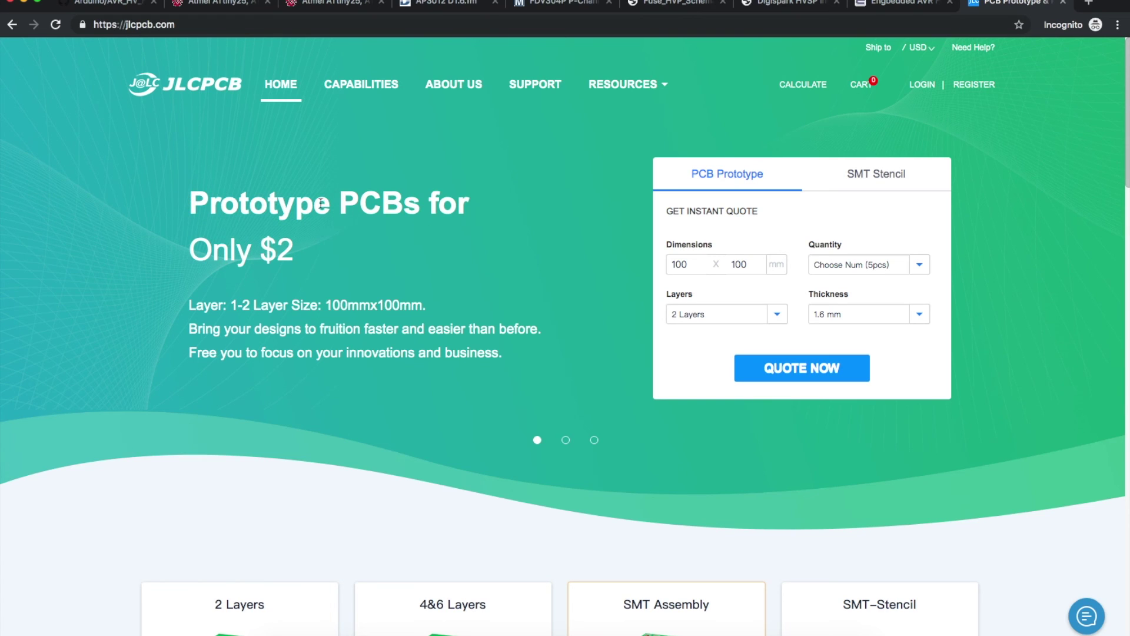
- Scroll down the JLCPCB home page to the 2-layer $2 prototype board offer
{"action": "scroll", "coordinate": [291, 260], "scroll_direction": "down", "scroll_amount": 5}
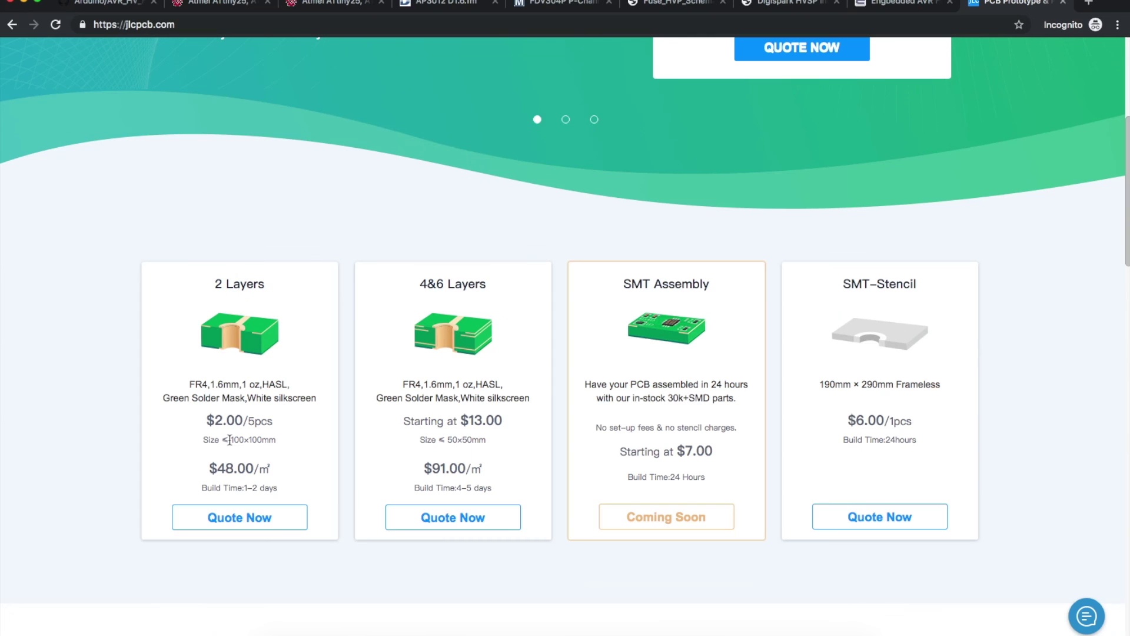